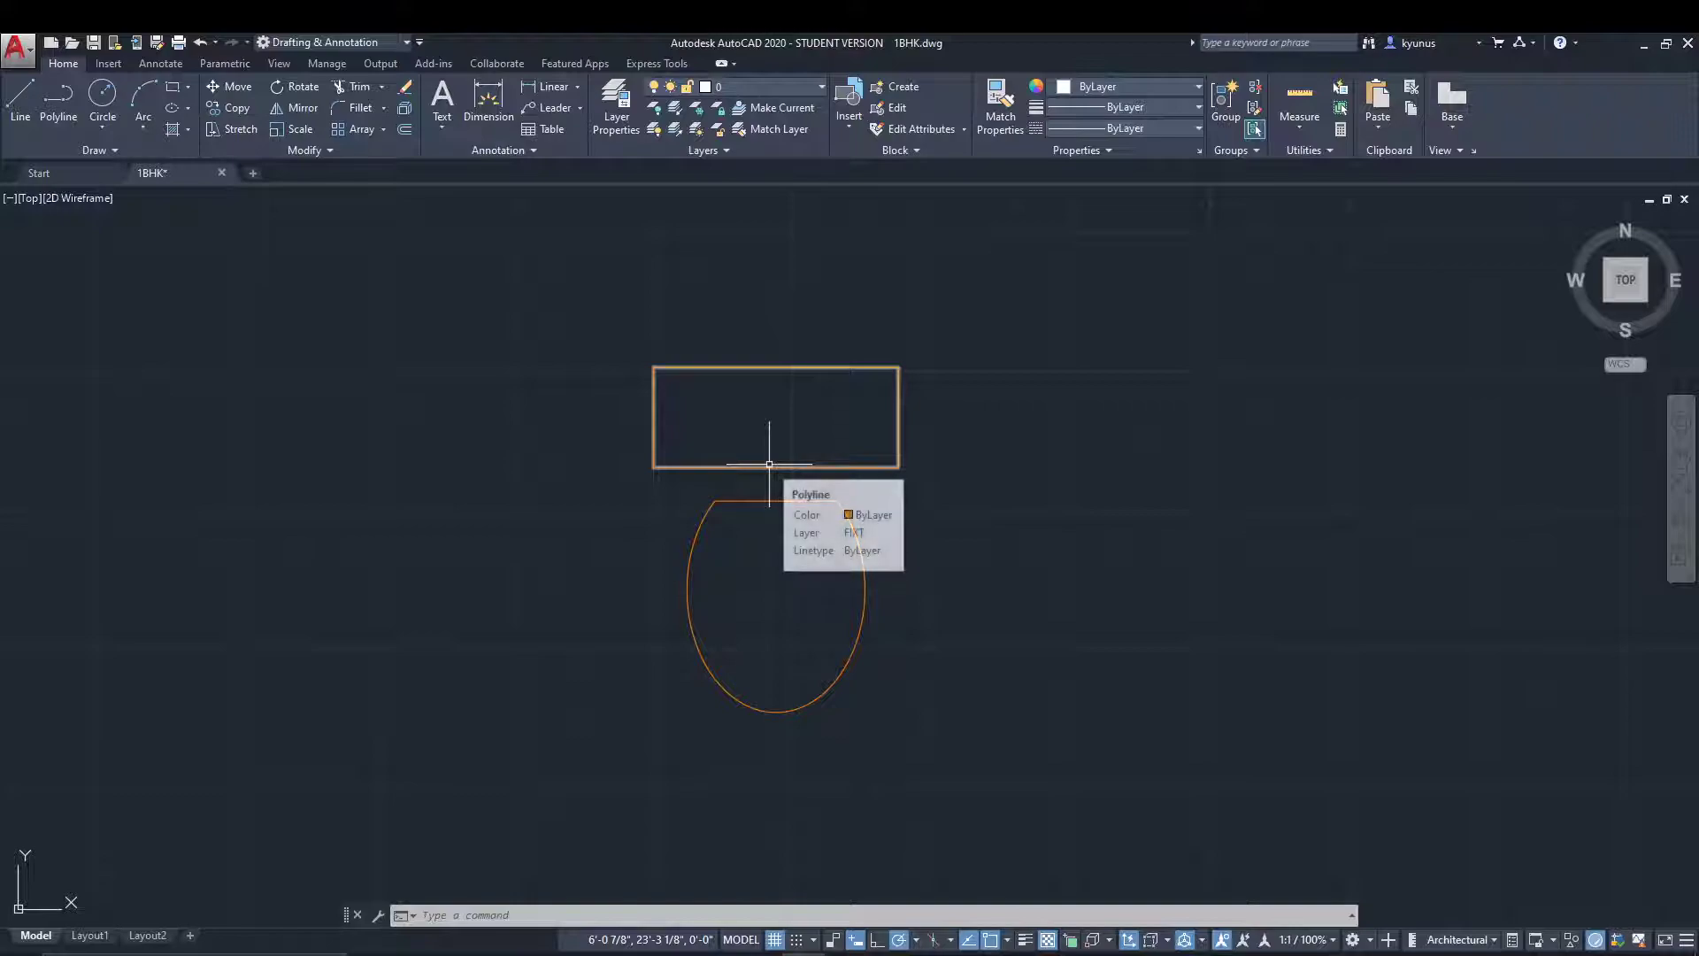
left_click(776, 452)
left_click(770, 469)
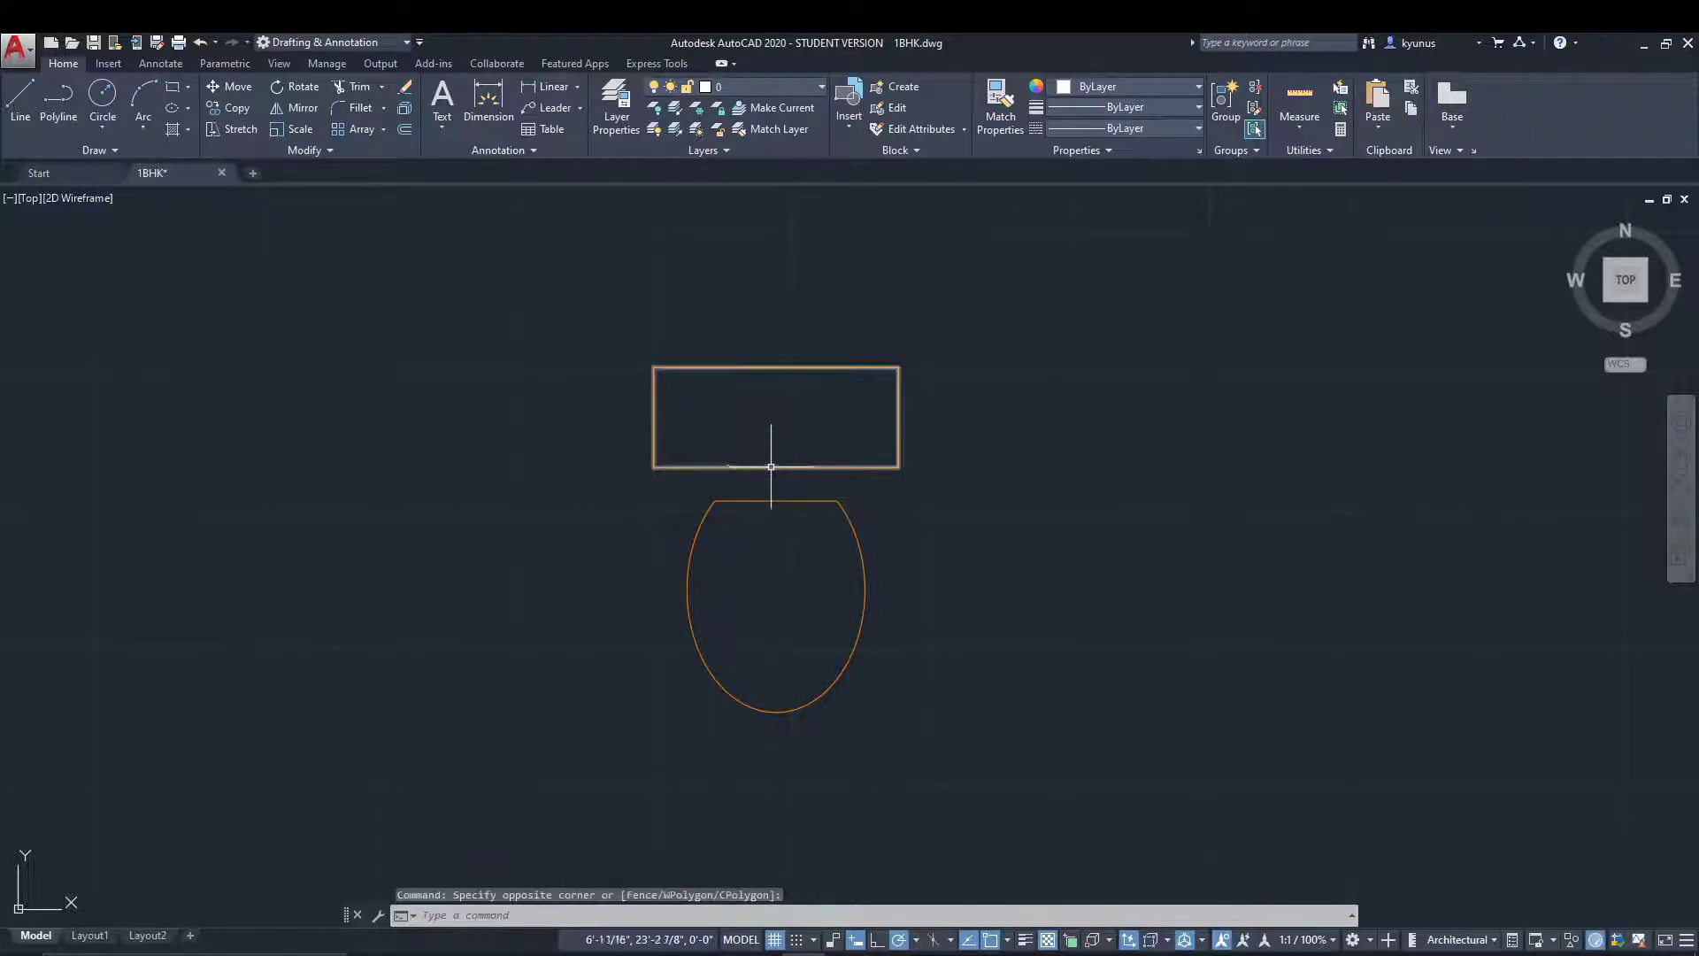
left_click(854, 531)
key("Escape")
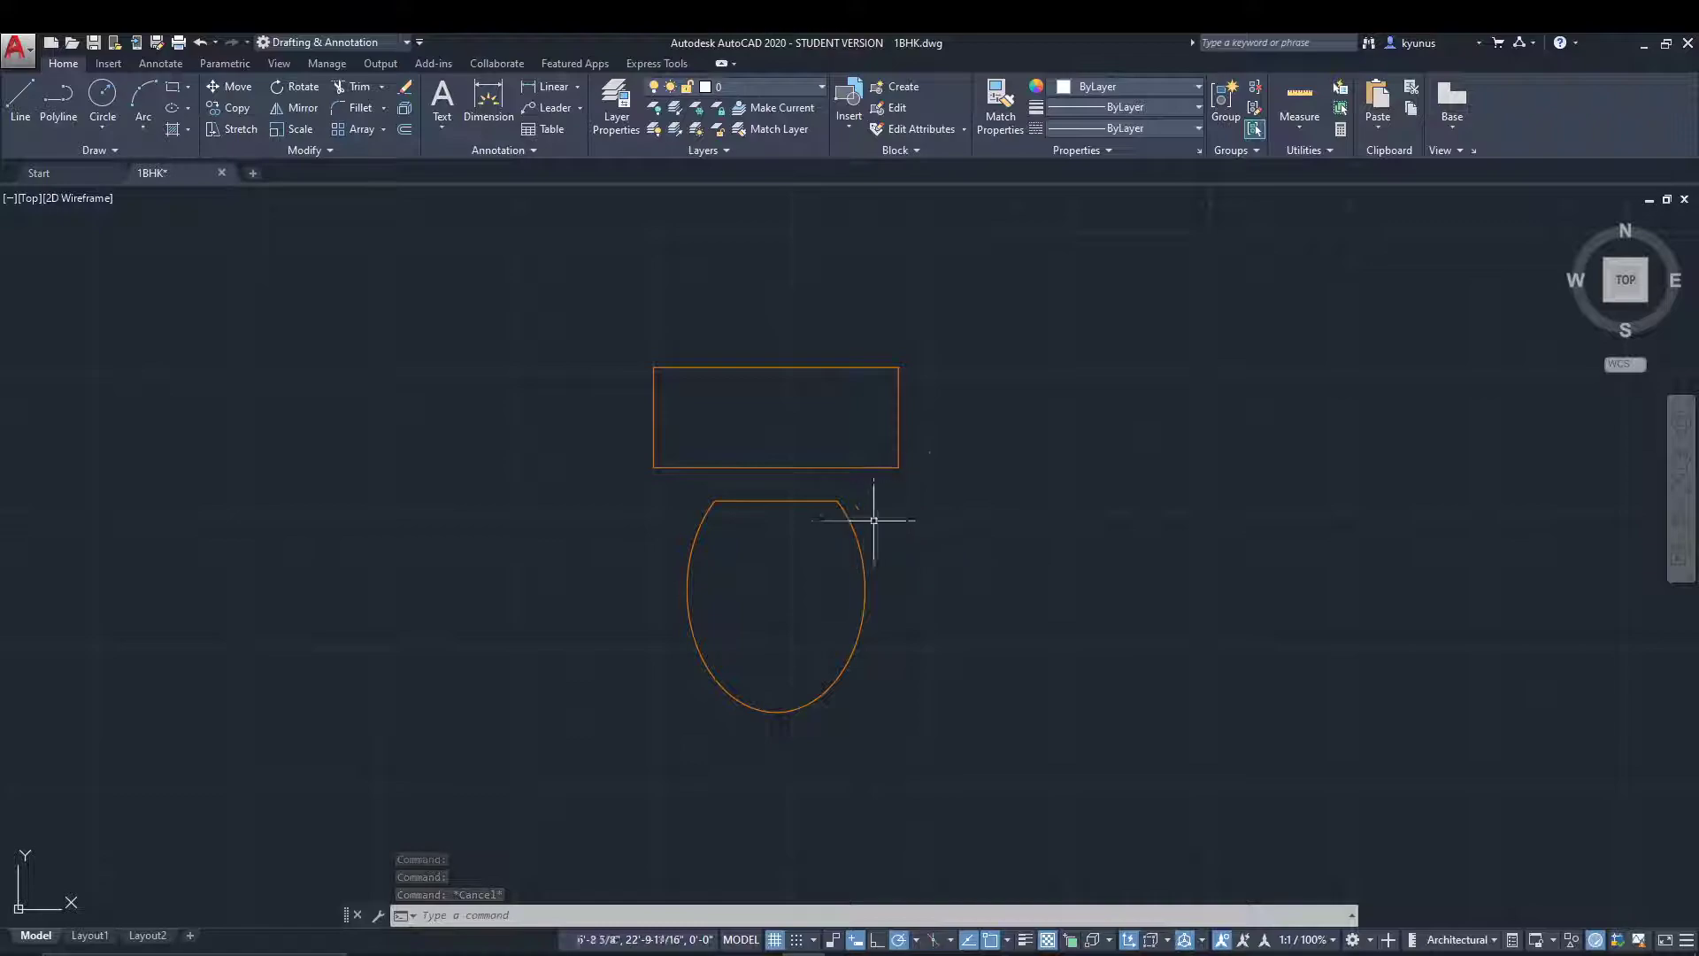
Step: Start a block definition named Toilet with its base point at the upper-left corner of the tank rectangle
left_click(851, 128)
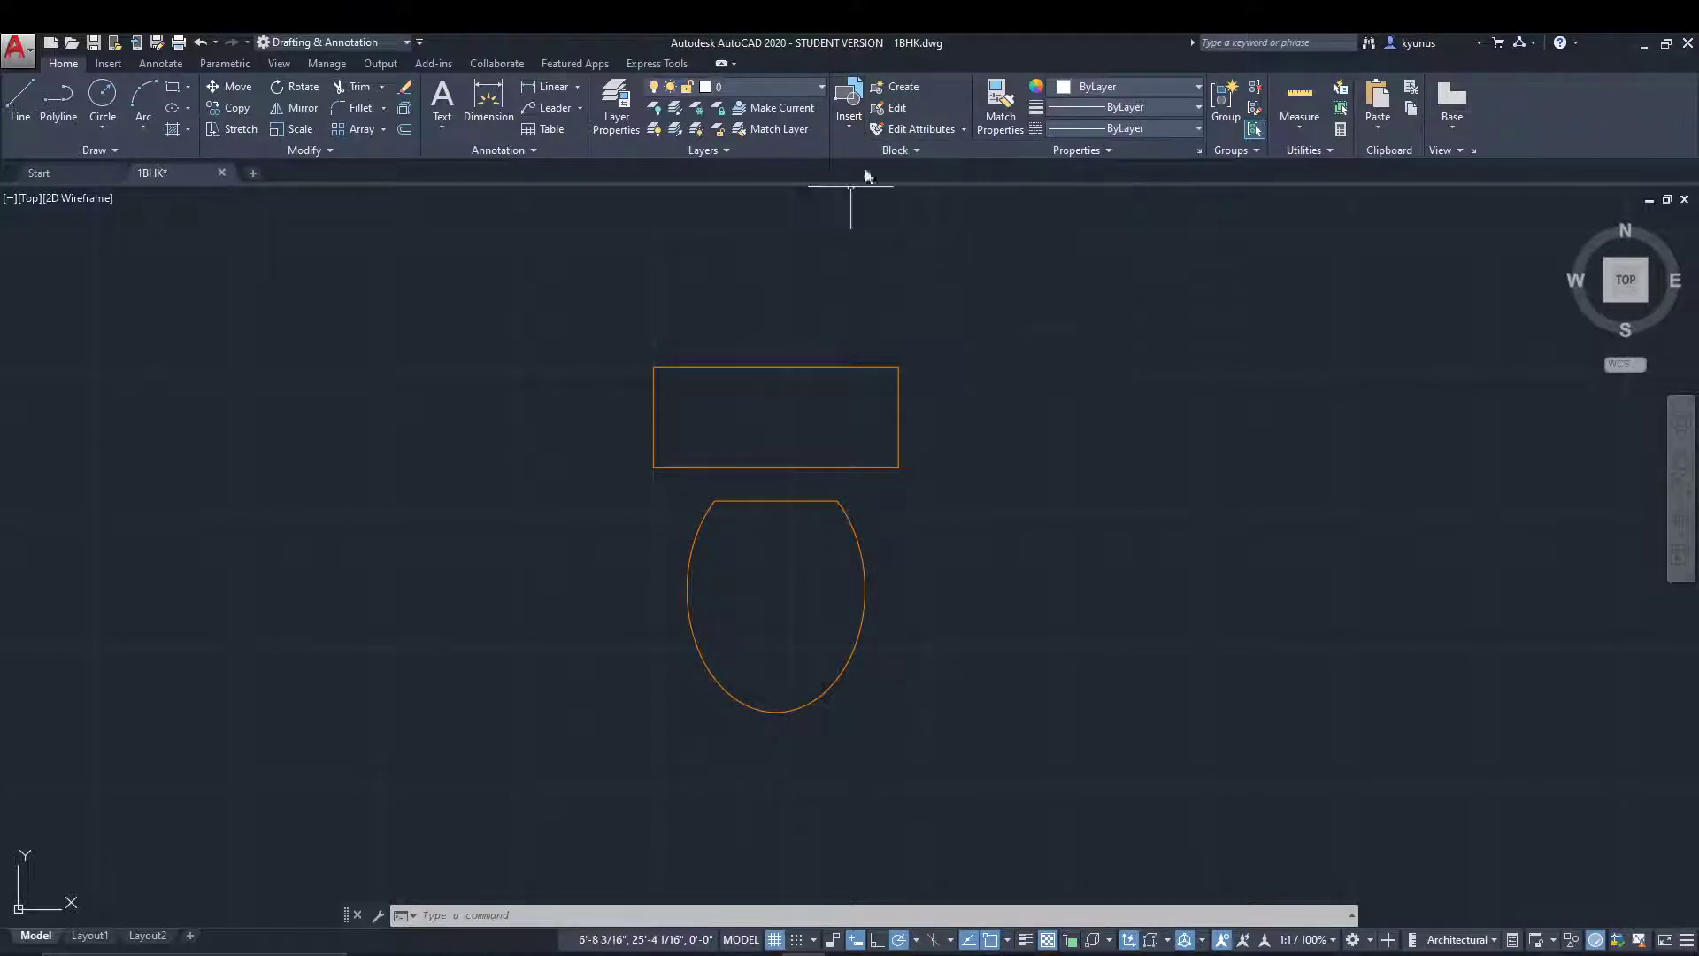
left_click(909, 150)
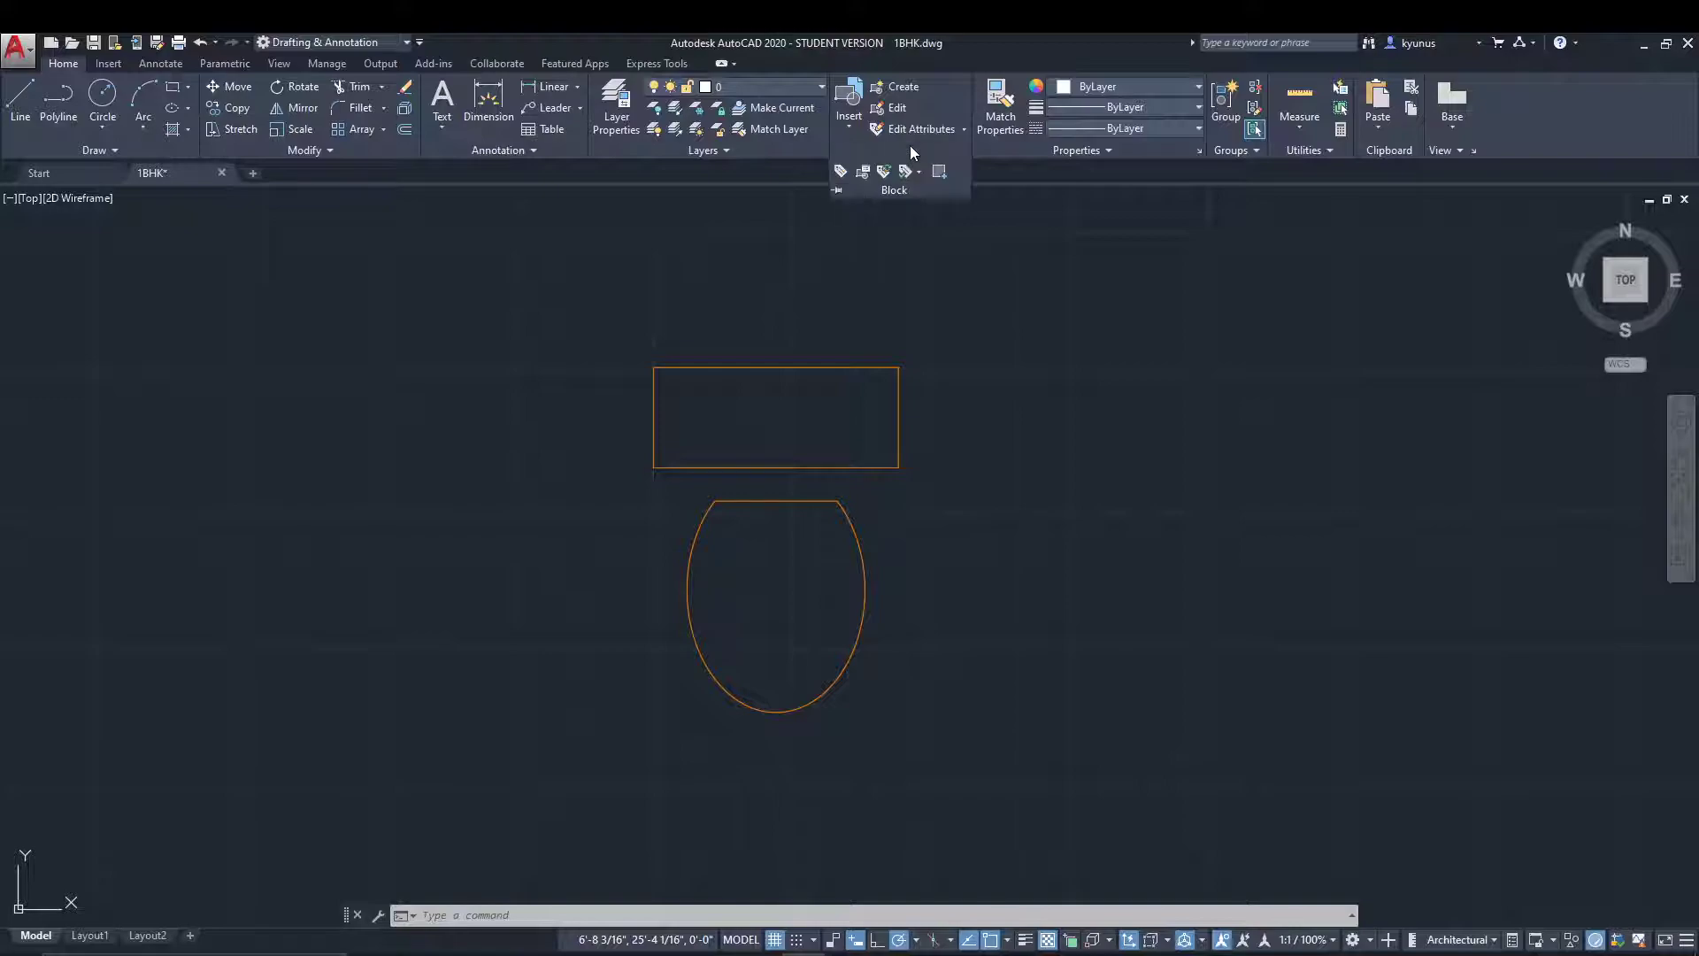
left_click(902, 88)
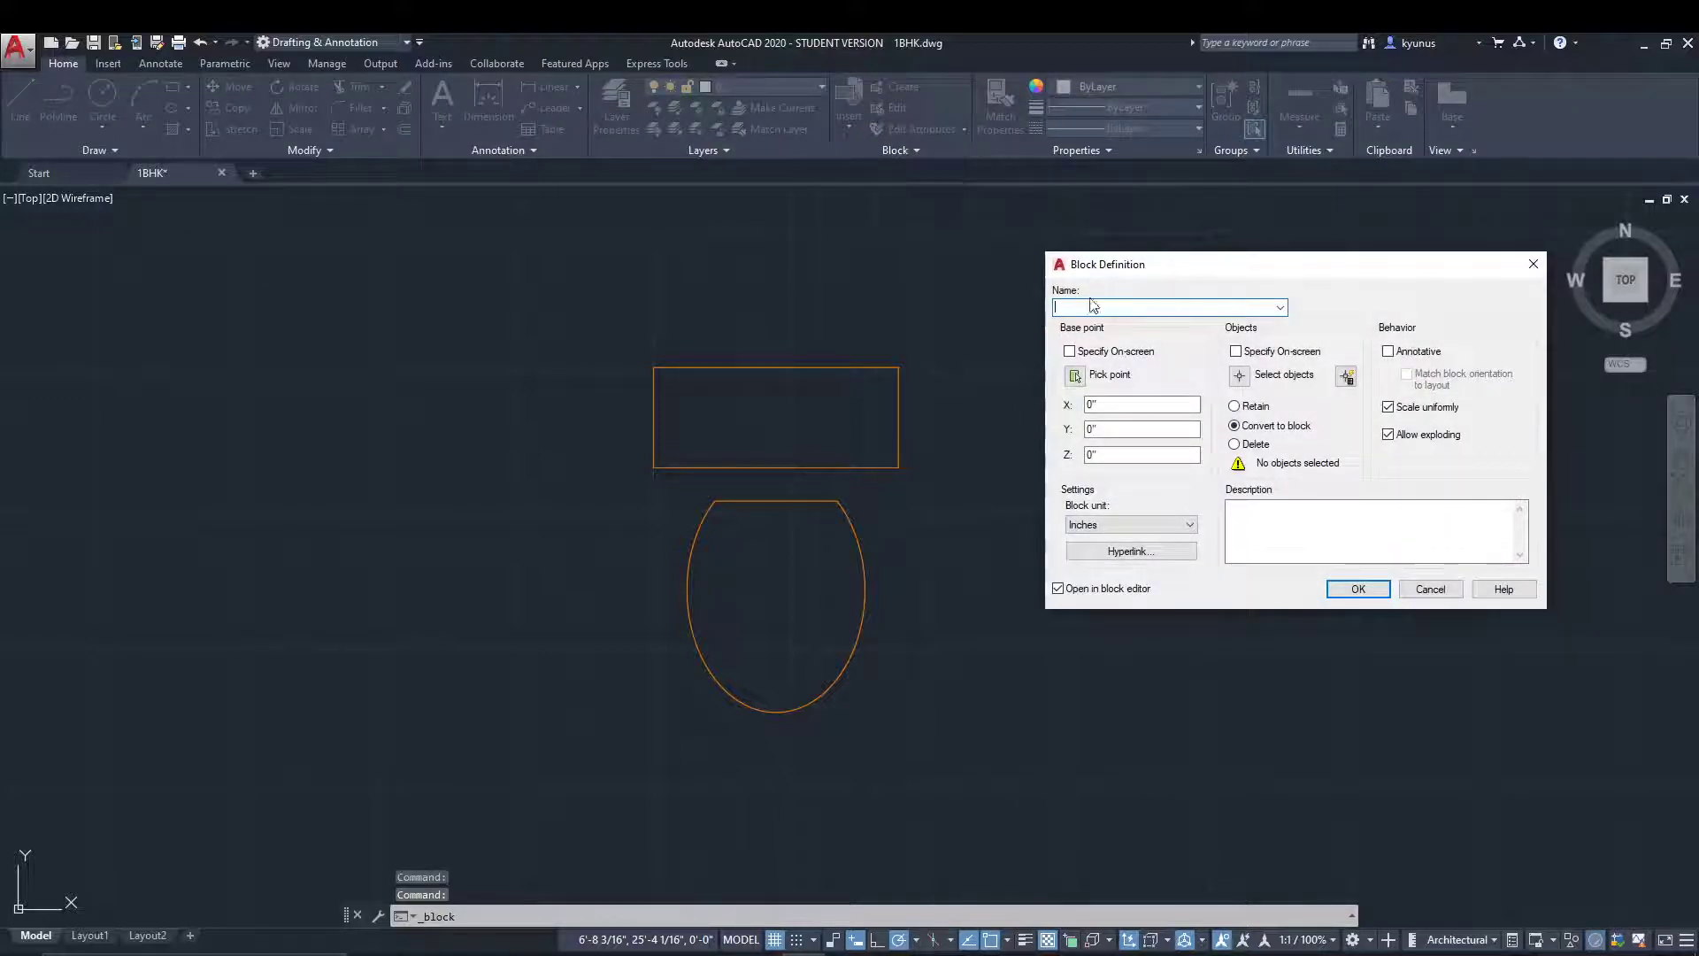
left_click_drag(1111, 267, 1036, 359)
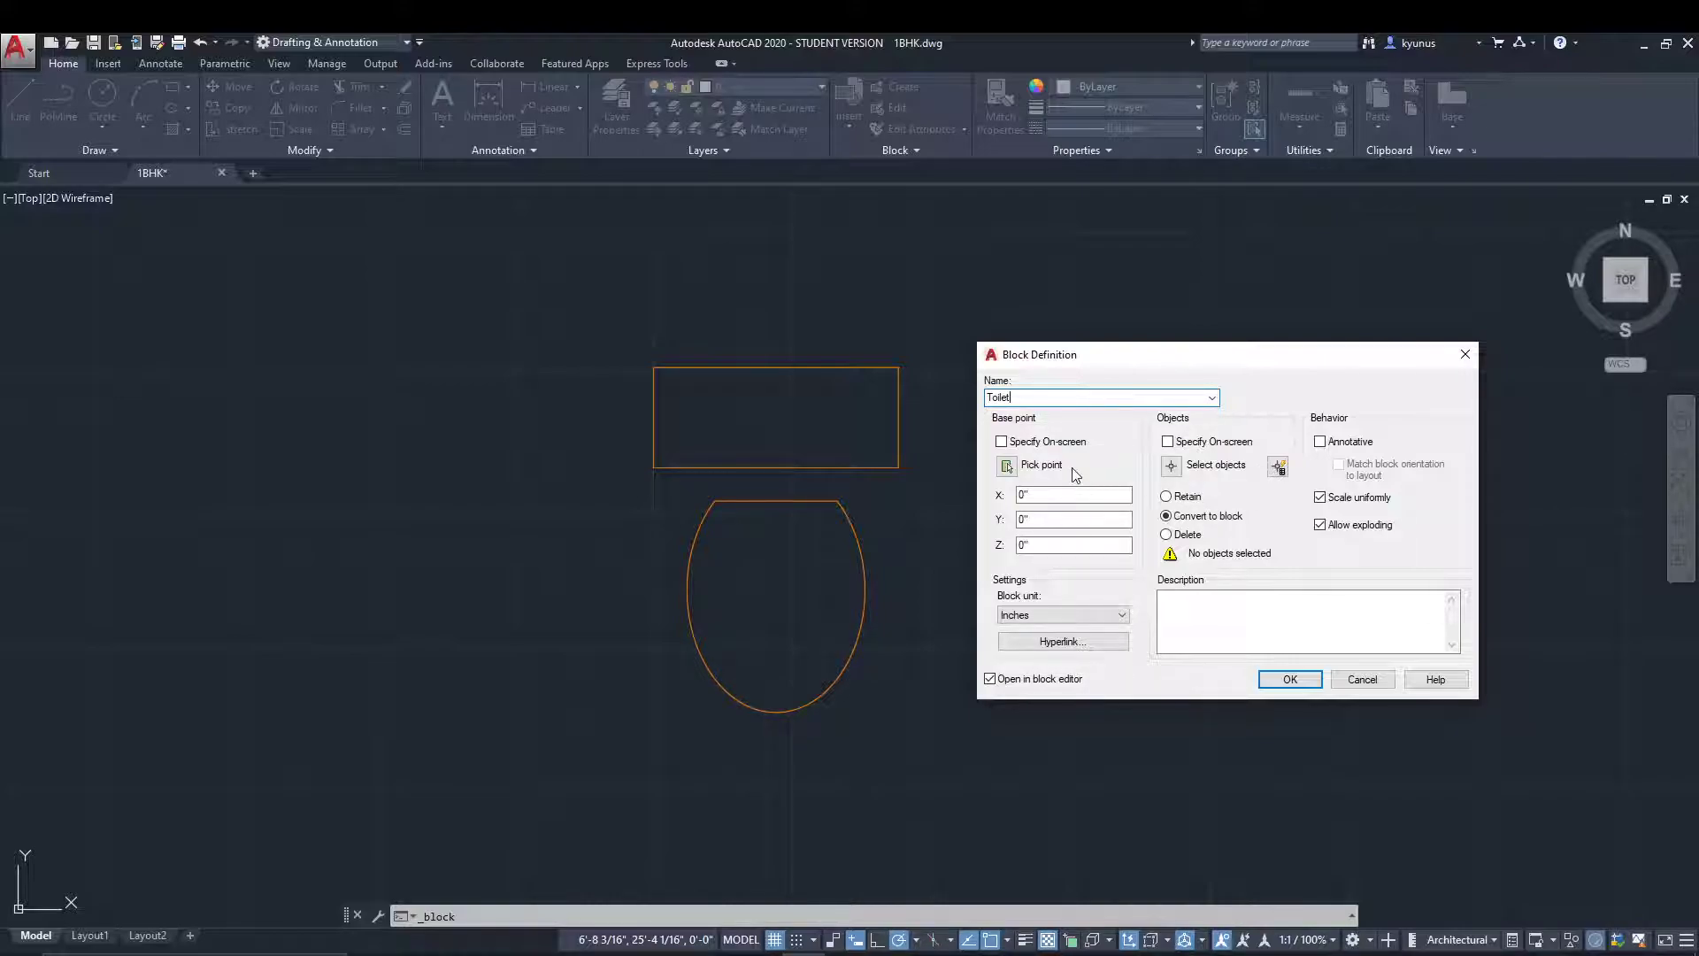
left_click(1028, 467)
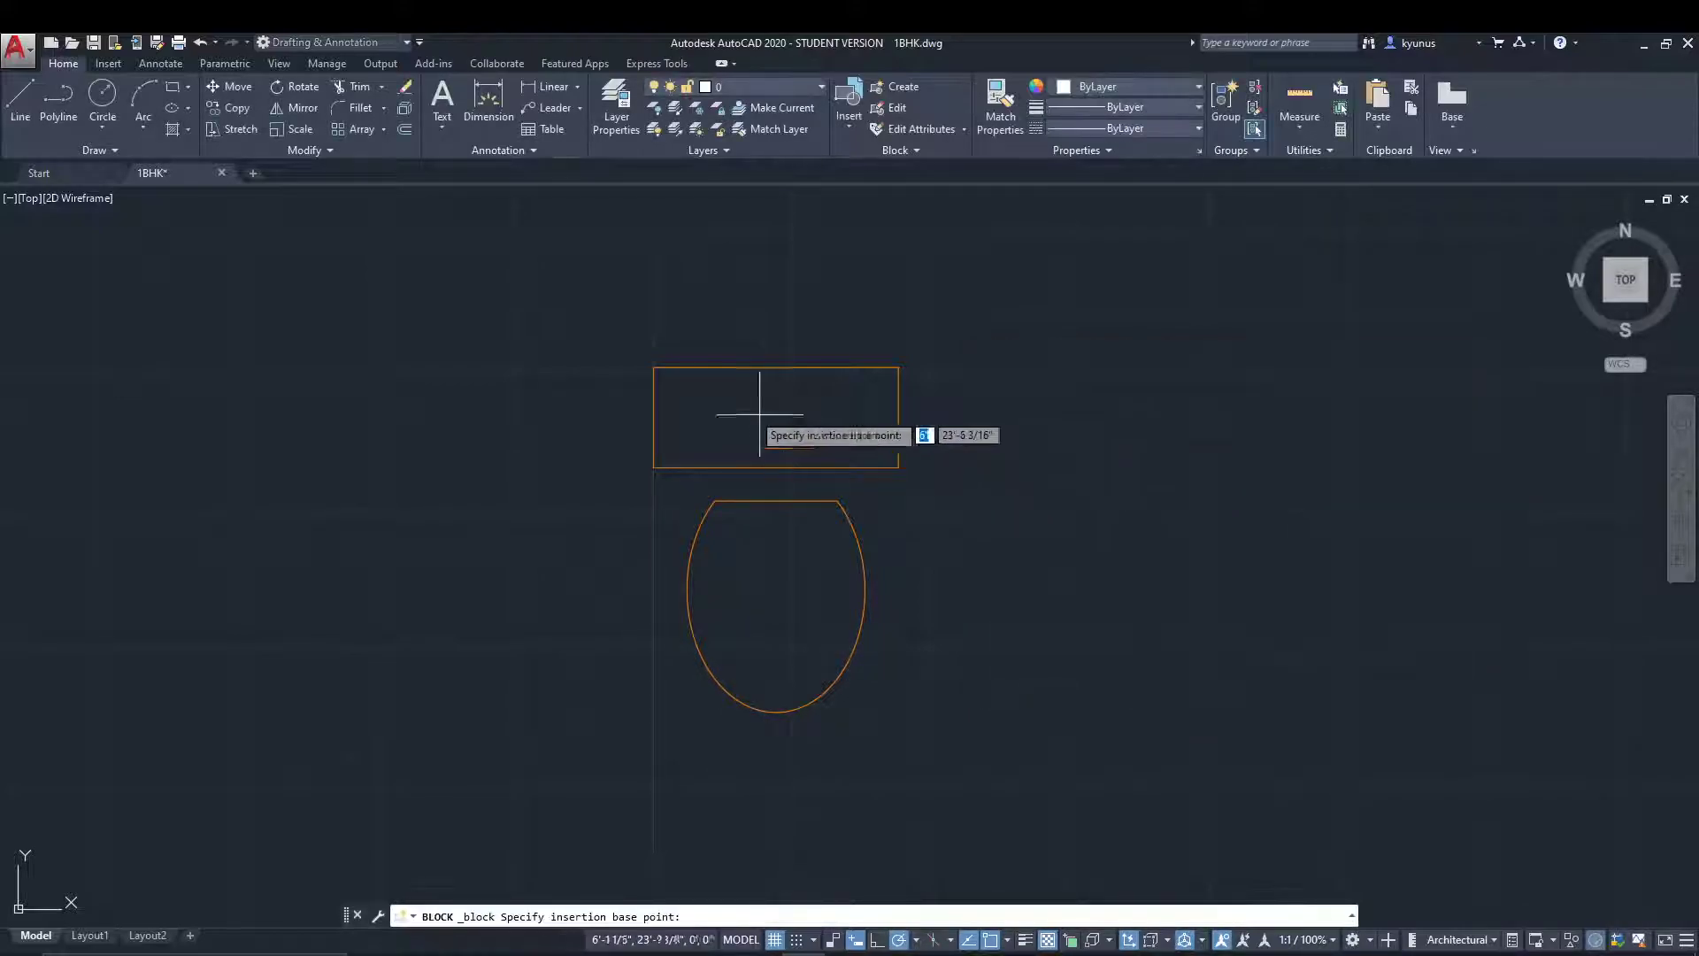
left_click(653, 367)
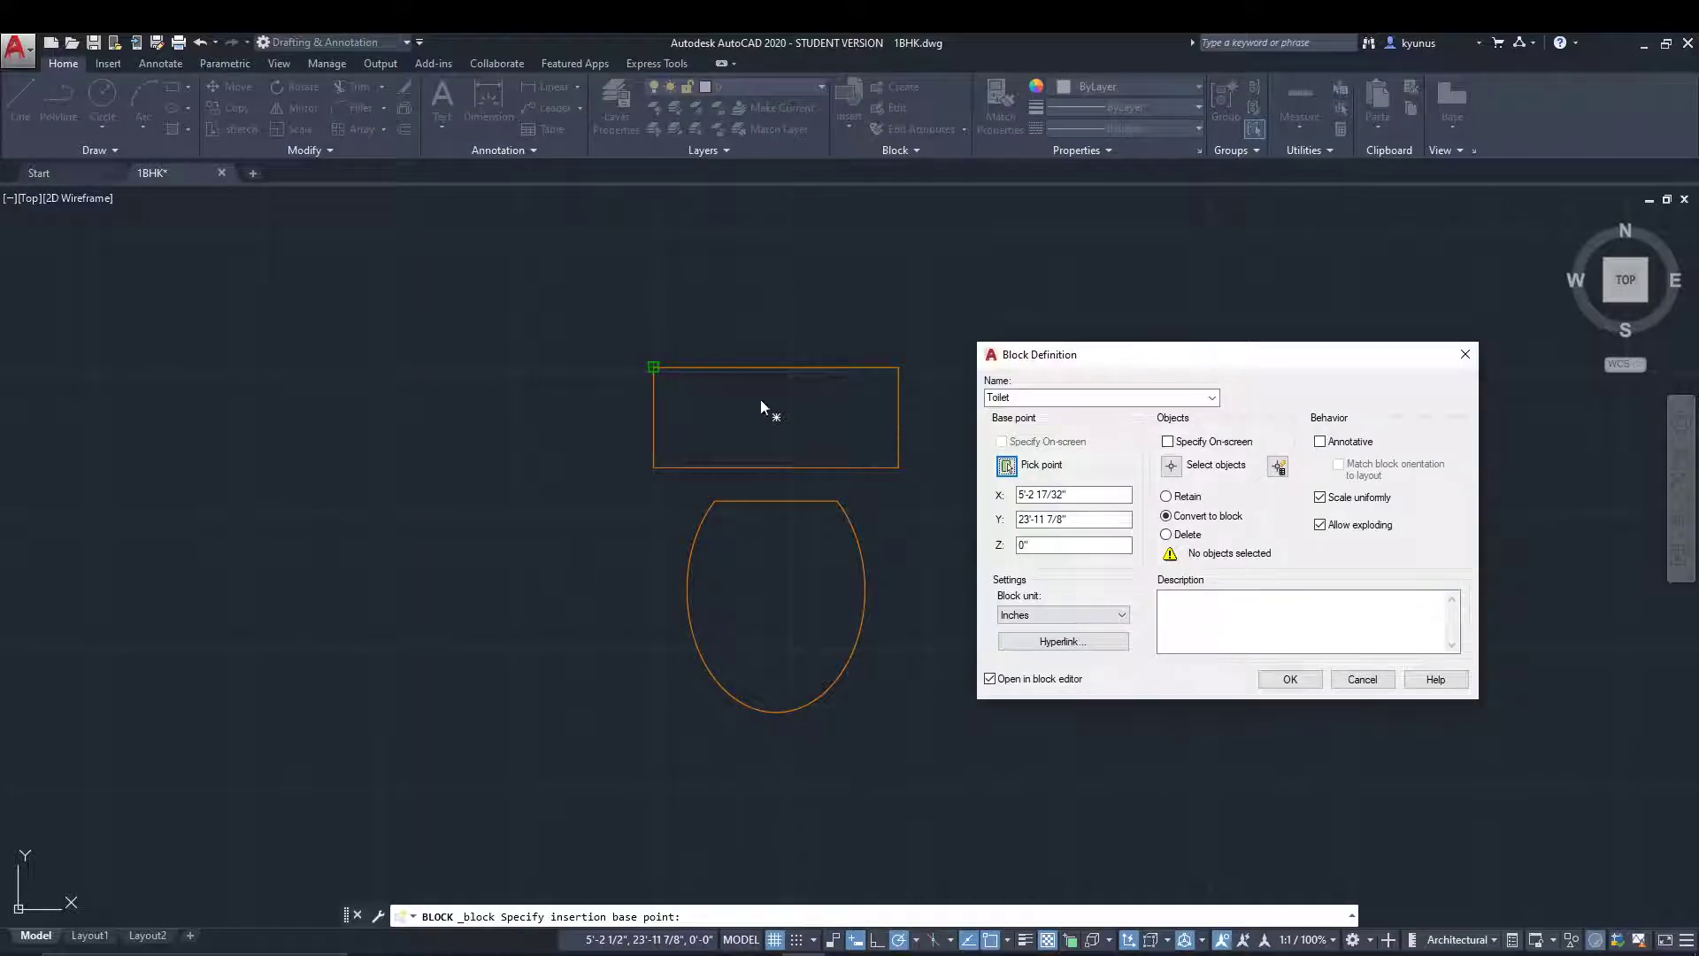
Step: Include the tank rectangle and the bowl outline in the block and create it, opening it in the block editor
left_click(1171, 467)
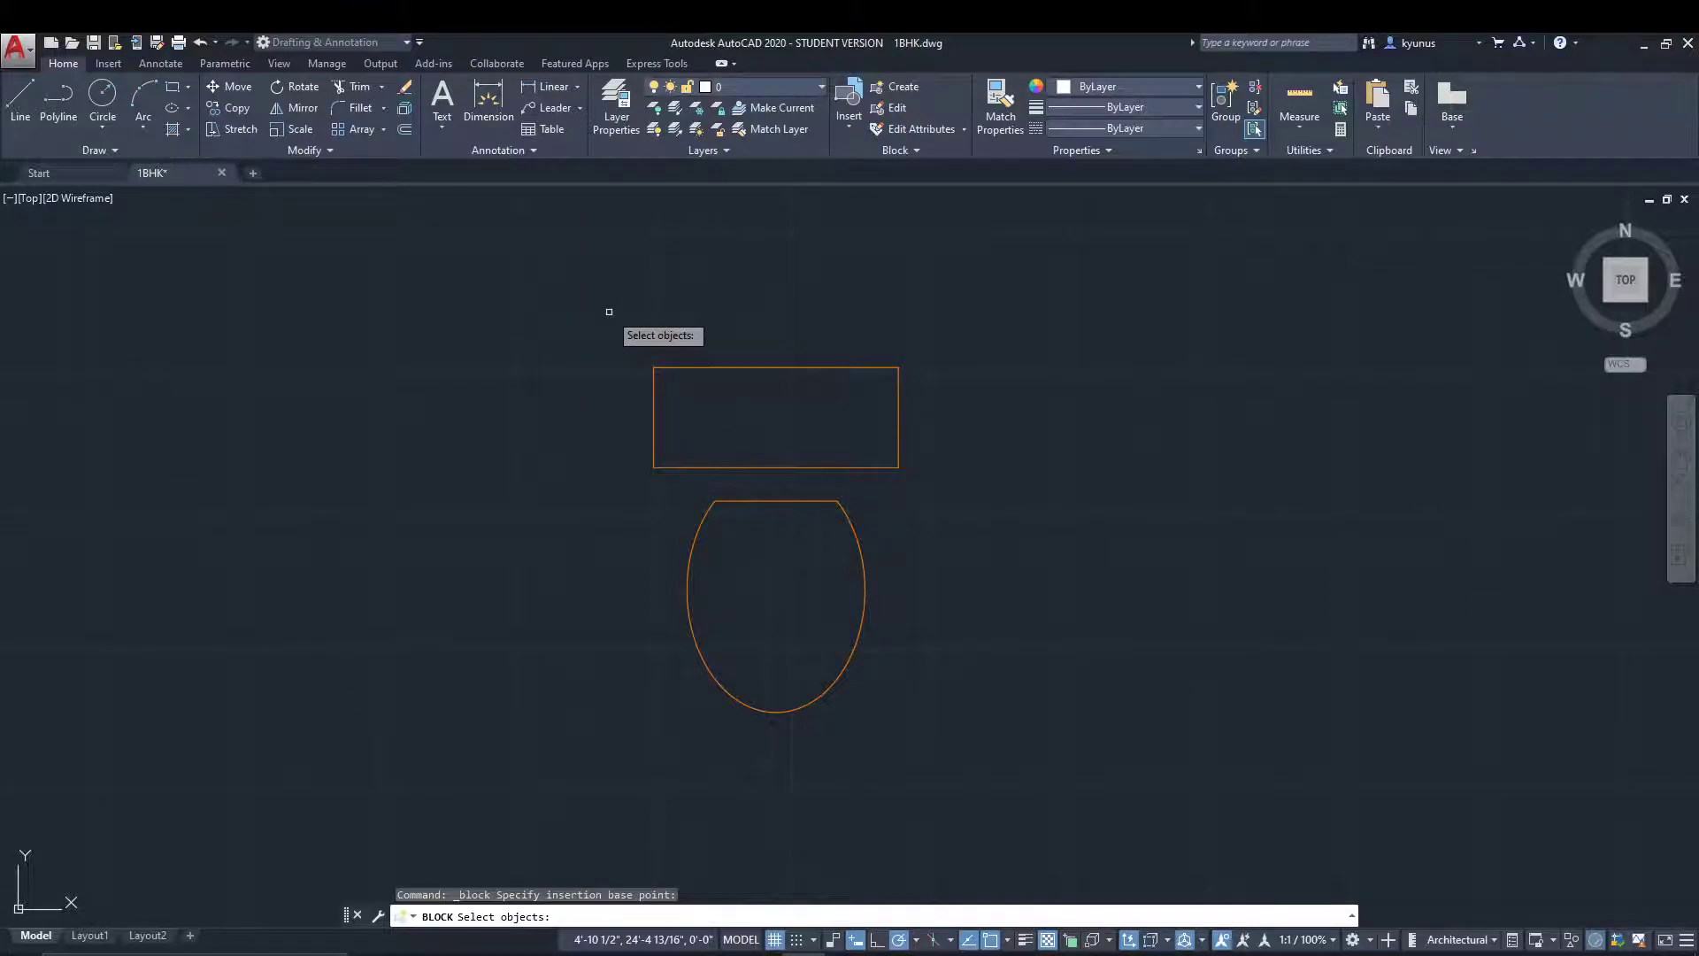
mouse_move(1081, 708)
left_mouse_down()
mouse_move(569, 770)
mouse_move(940, 257)
mouse_move(1044, 348)
left_mouse_up()
key("Return")
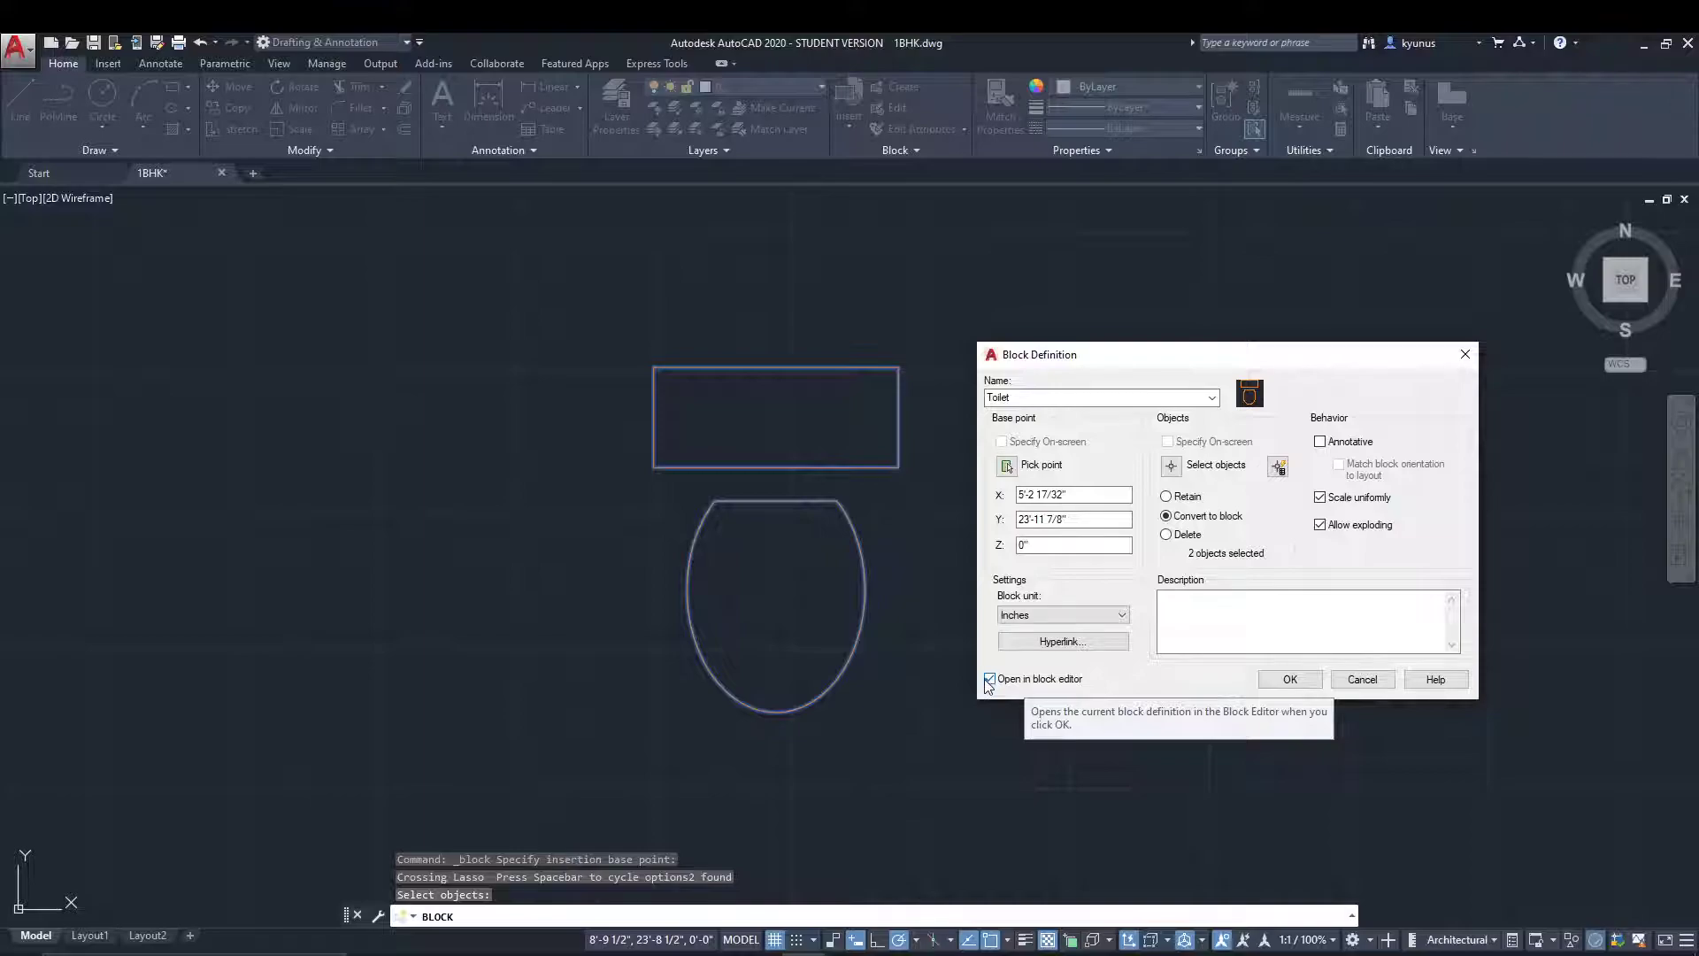
left_click(1289, 680)
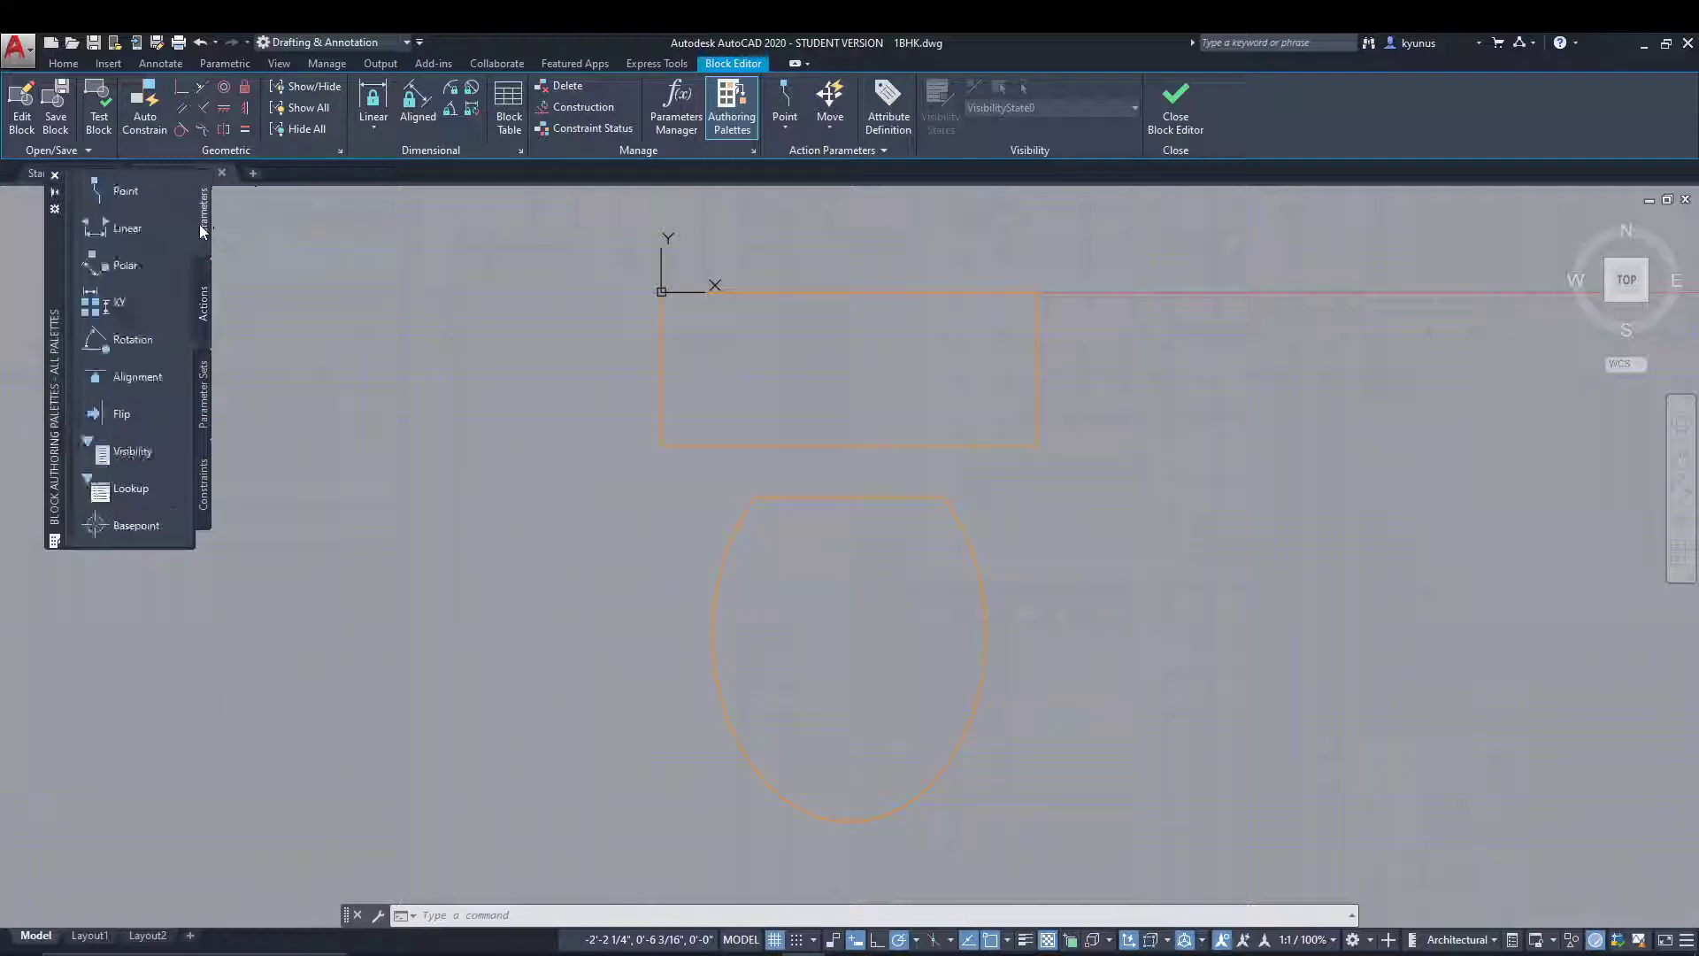
left_click(203, 405)
left_click(203, 477)
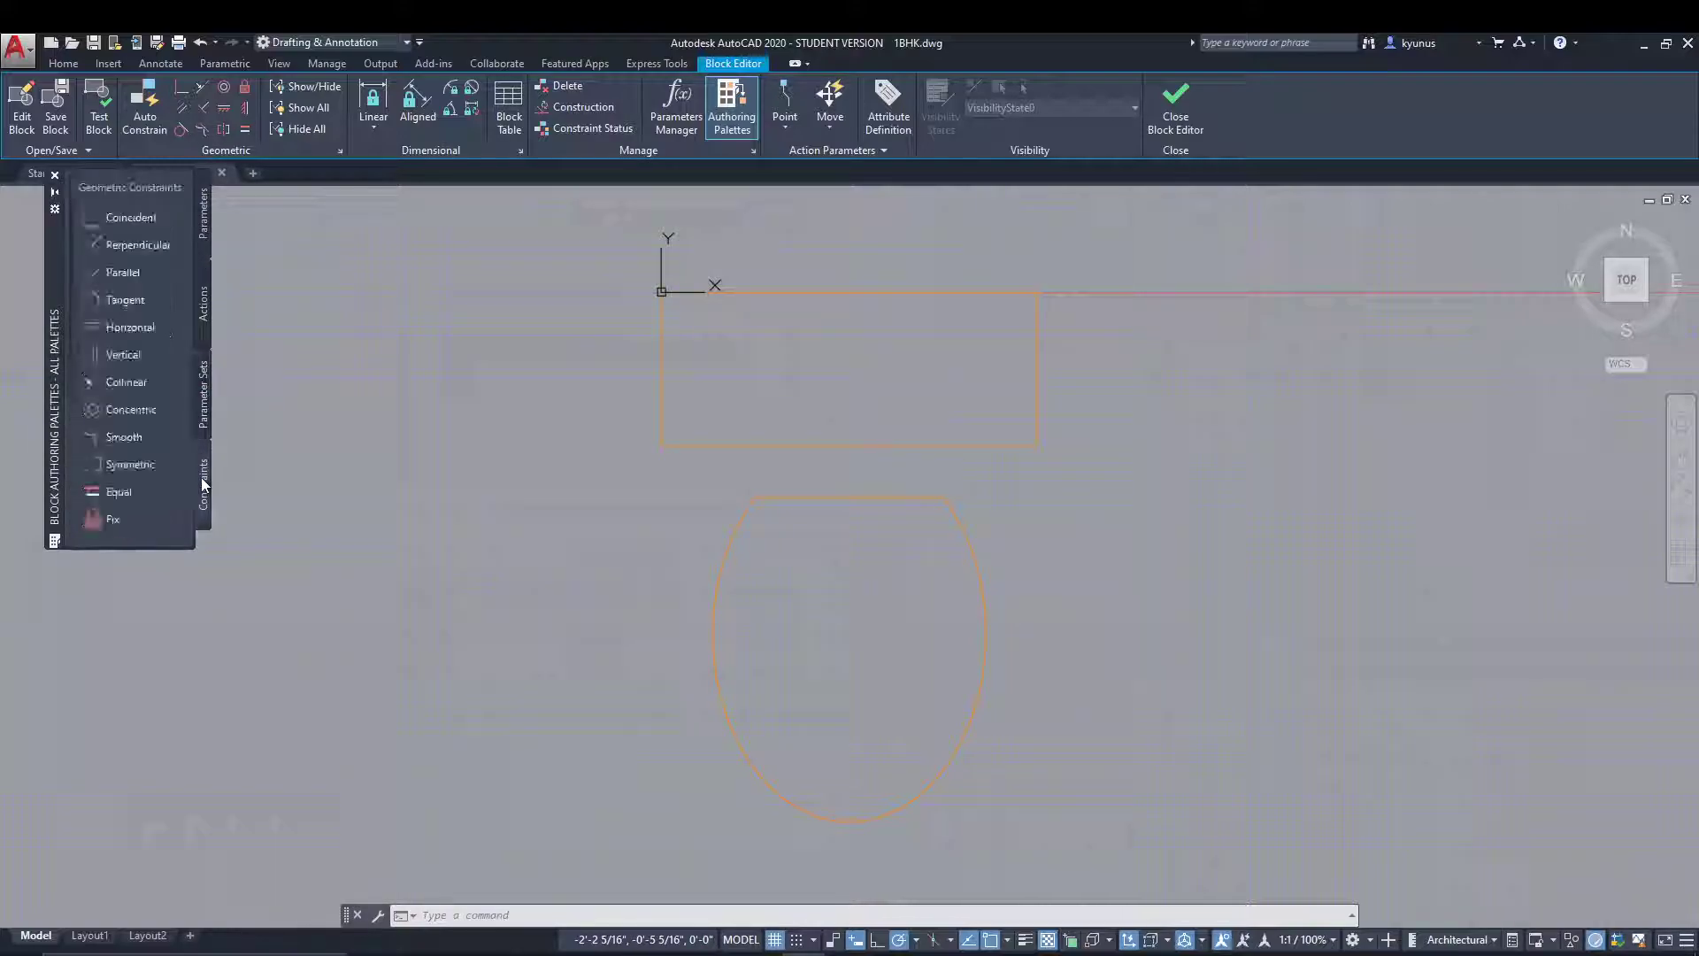
left_click(202, 219)
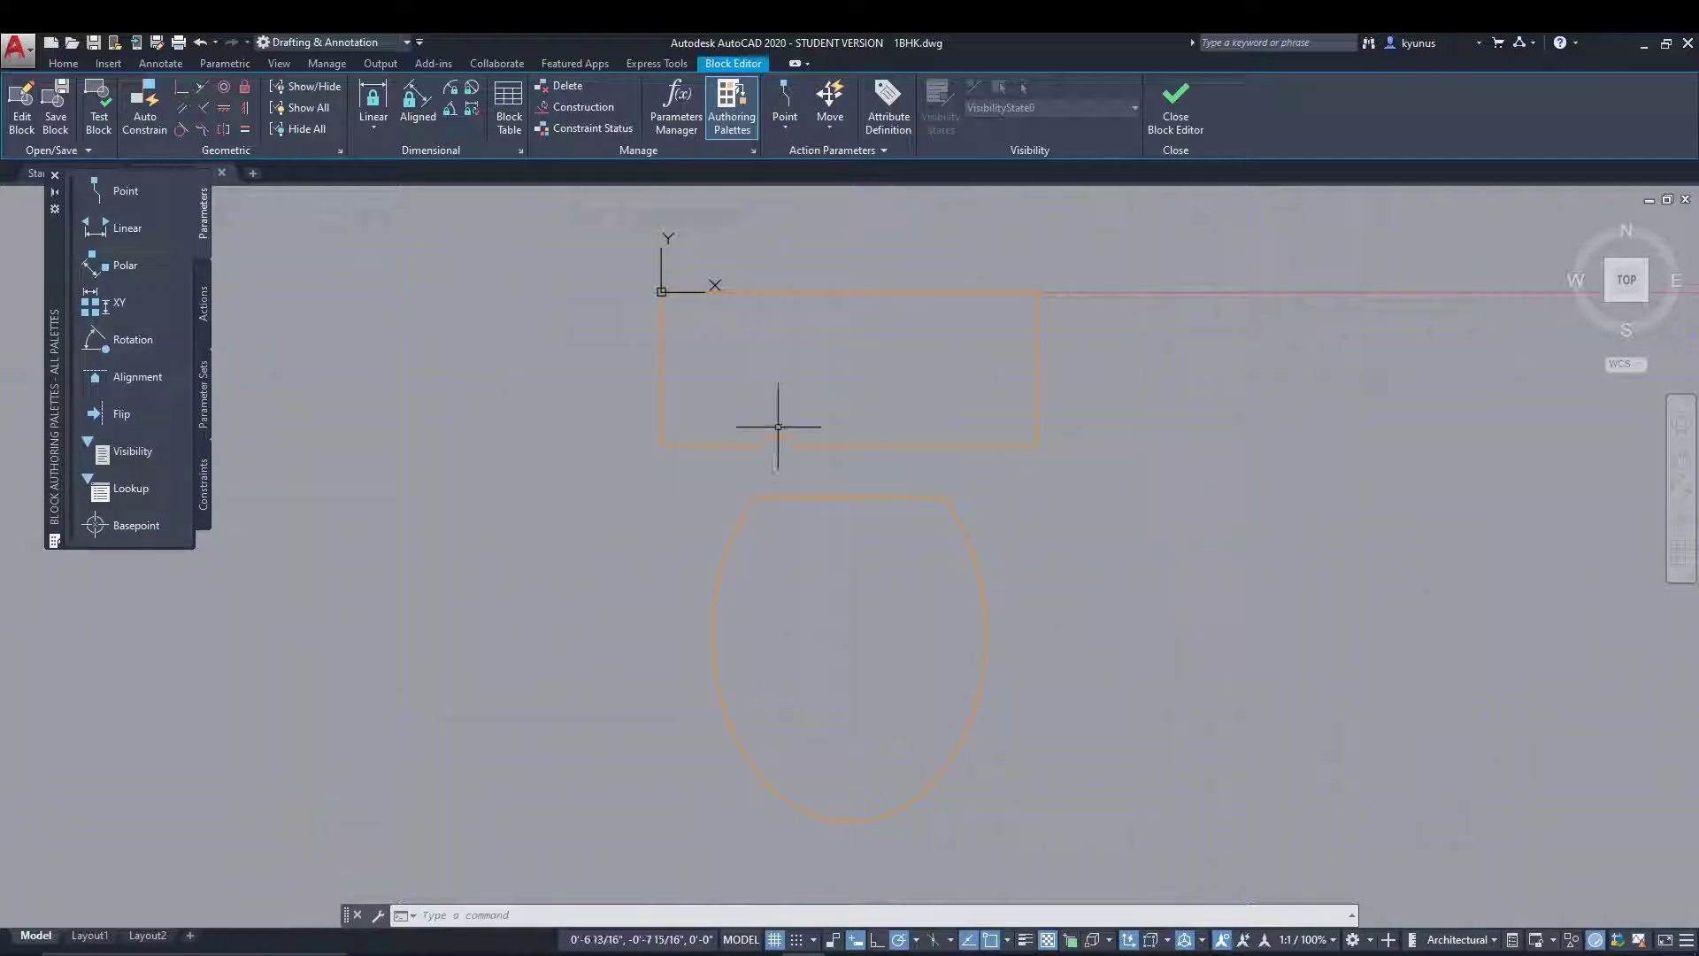
left_click(824, 498)
key("Delete")
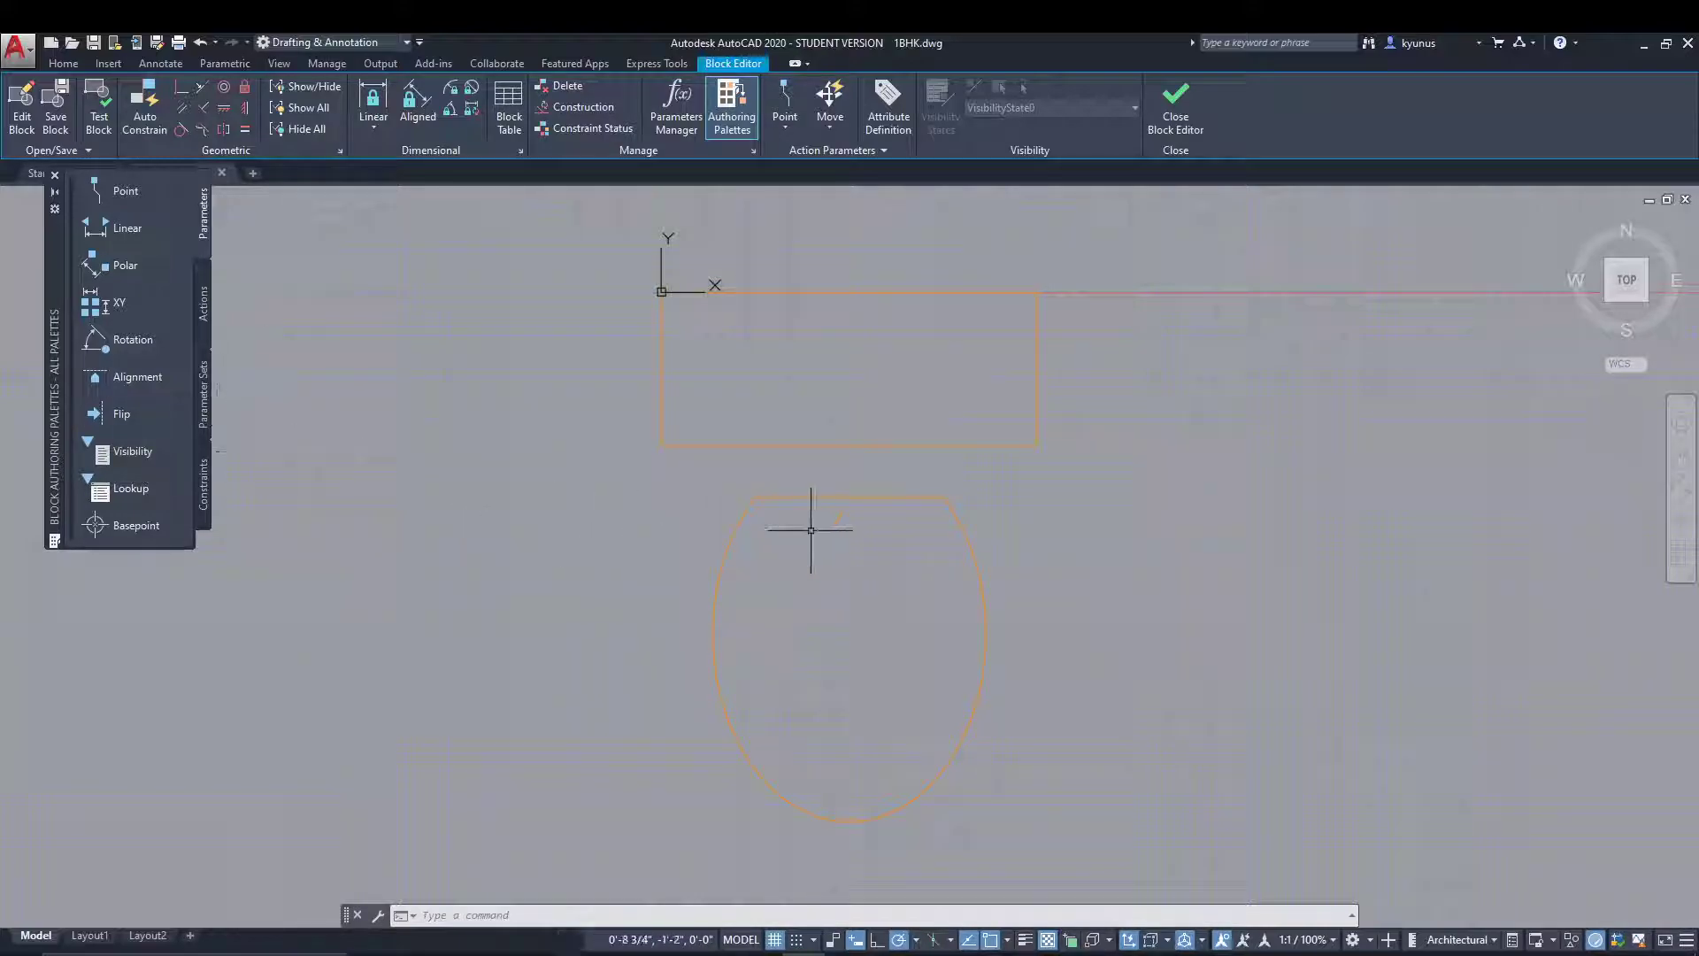
Step: Add a base point parameter at the upper-left corner of the tank rectangle
scroll(959, 539, "down", 2)
middle_click_drag(1039, 492, 913, 585)
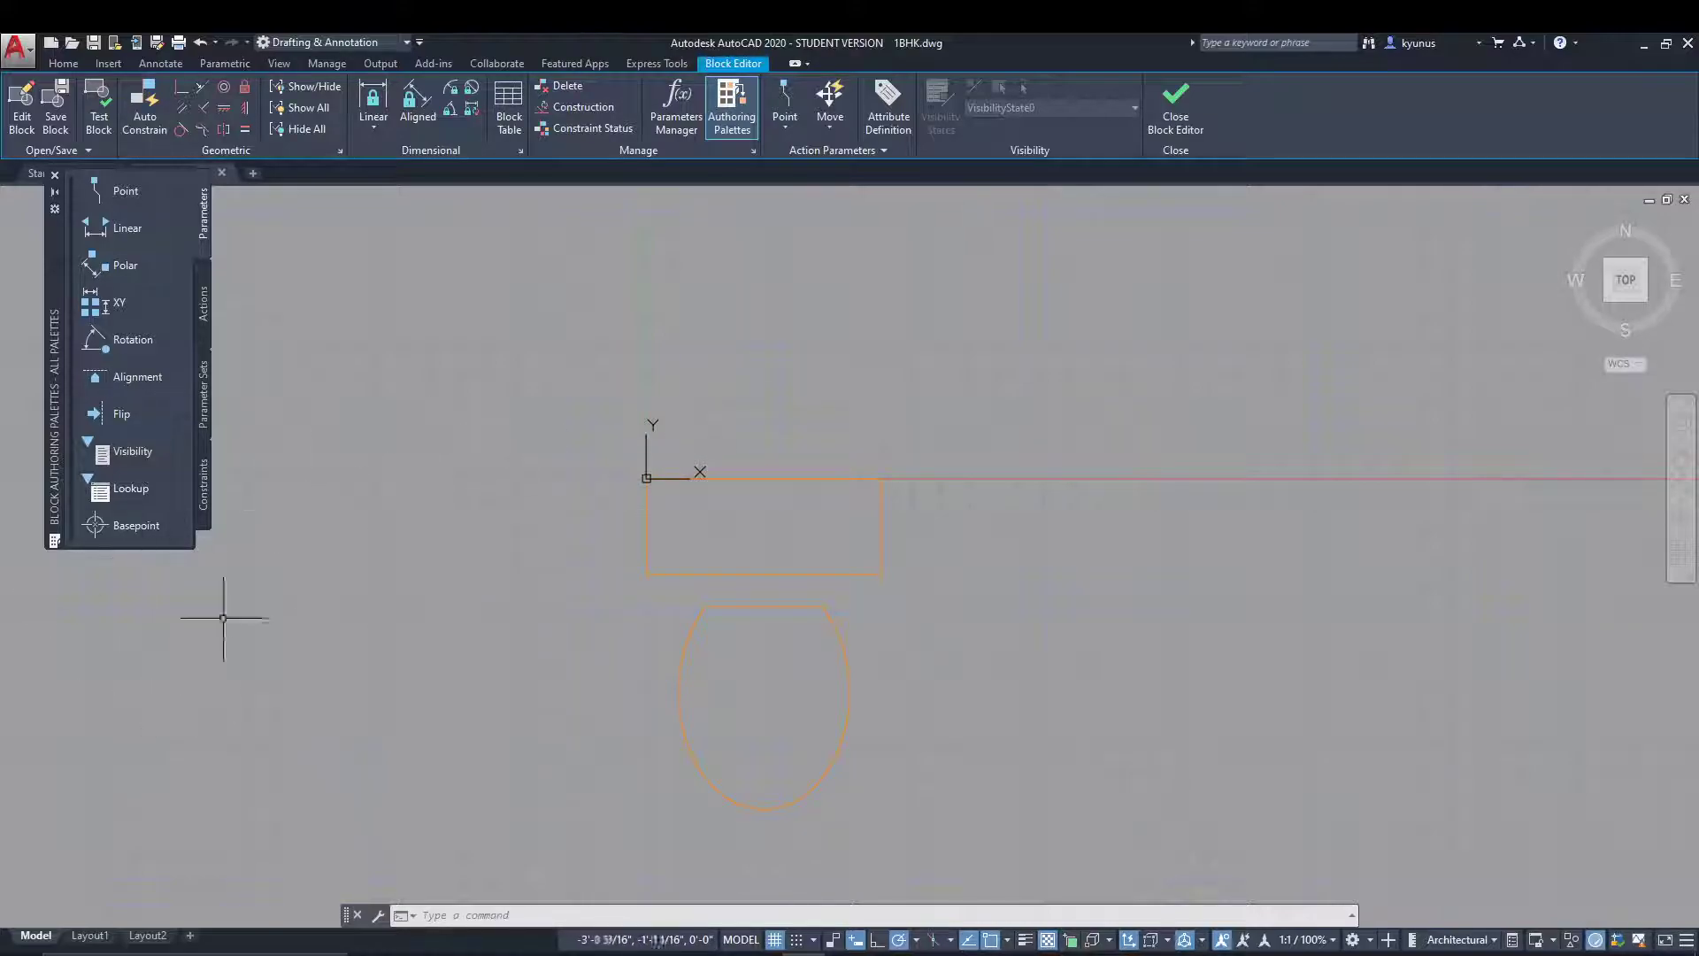
middle_click_drag(428, 595, 528, 546)
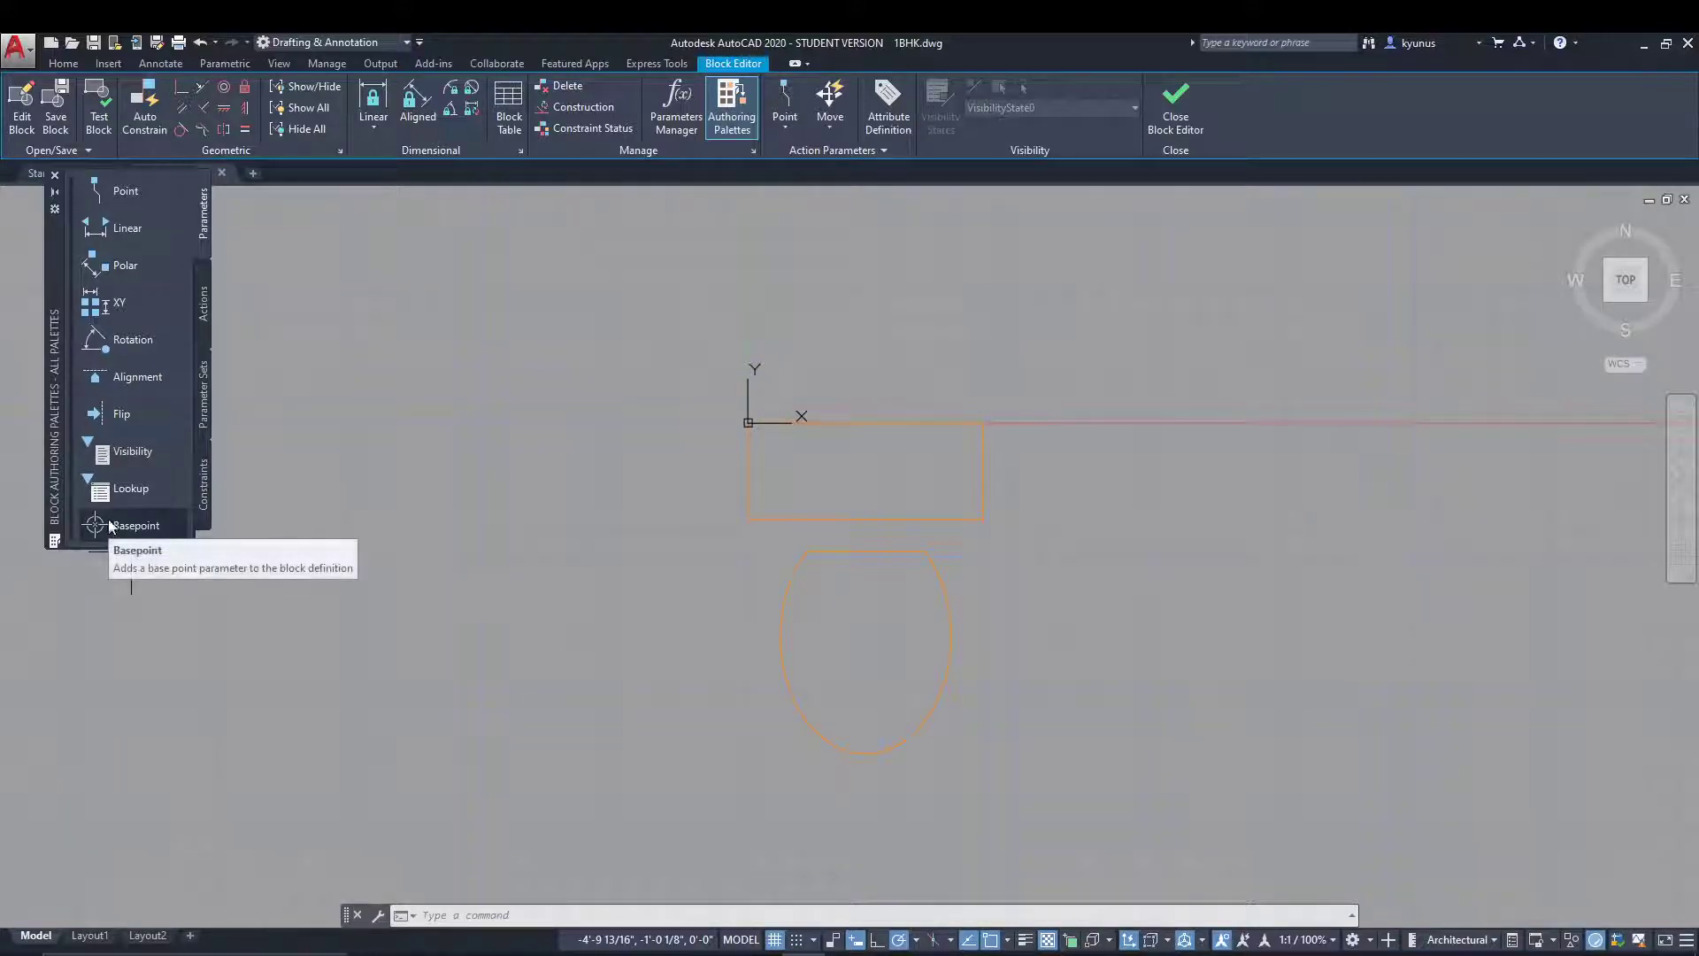
left_click(118, 531)
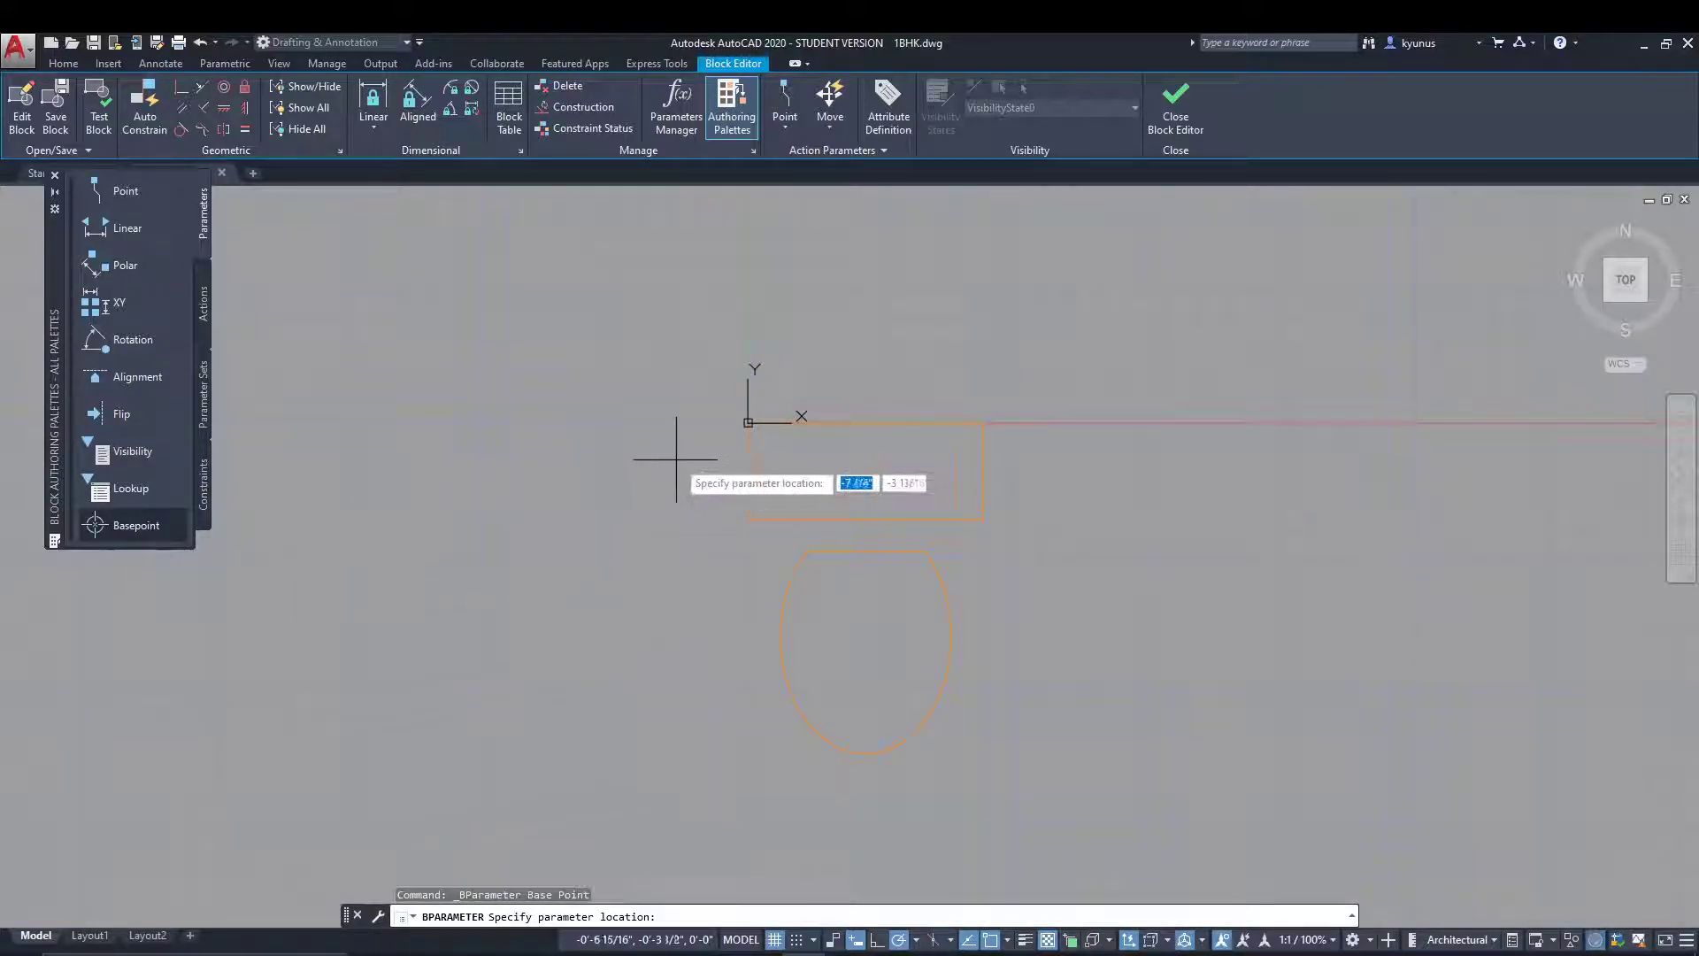
left_click(748, 422)
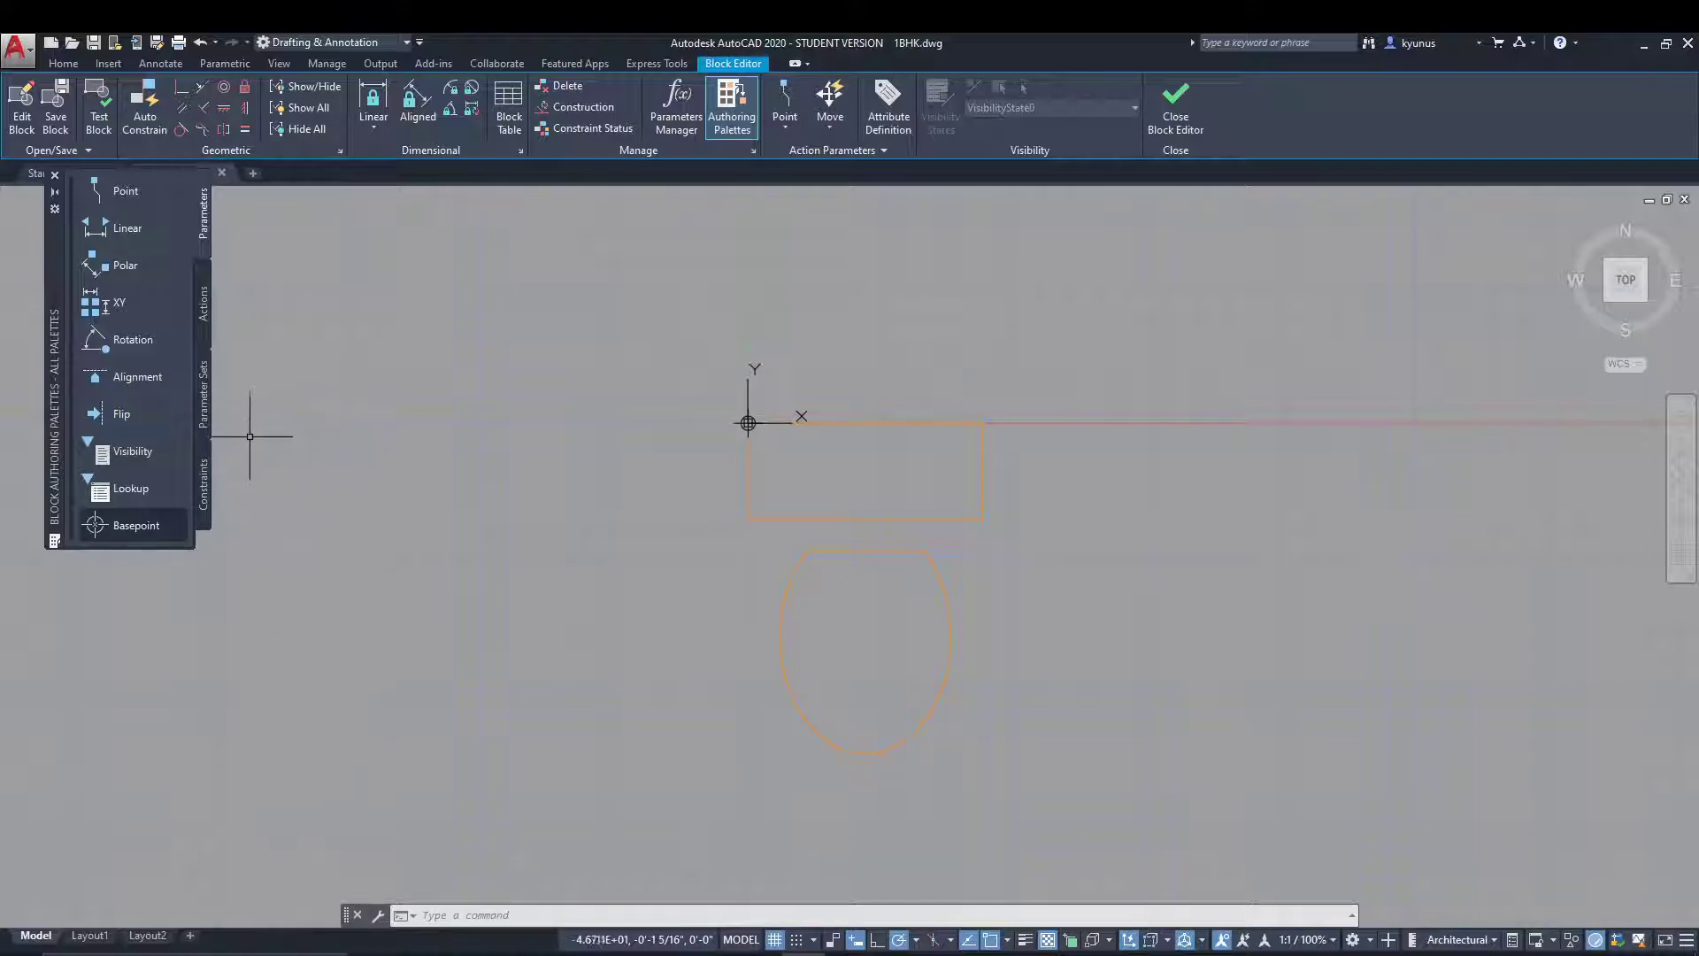
Step: Add a flip parameter with a horizontal reflection line from the midpoint of the tank's left edge, placing its label above the line
left_click(140, 412)
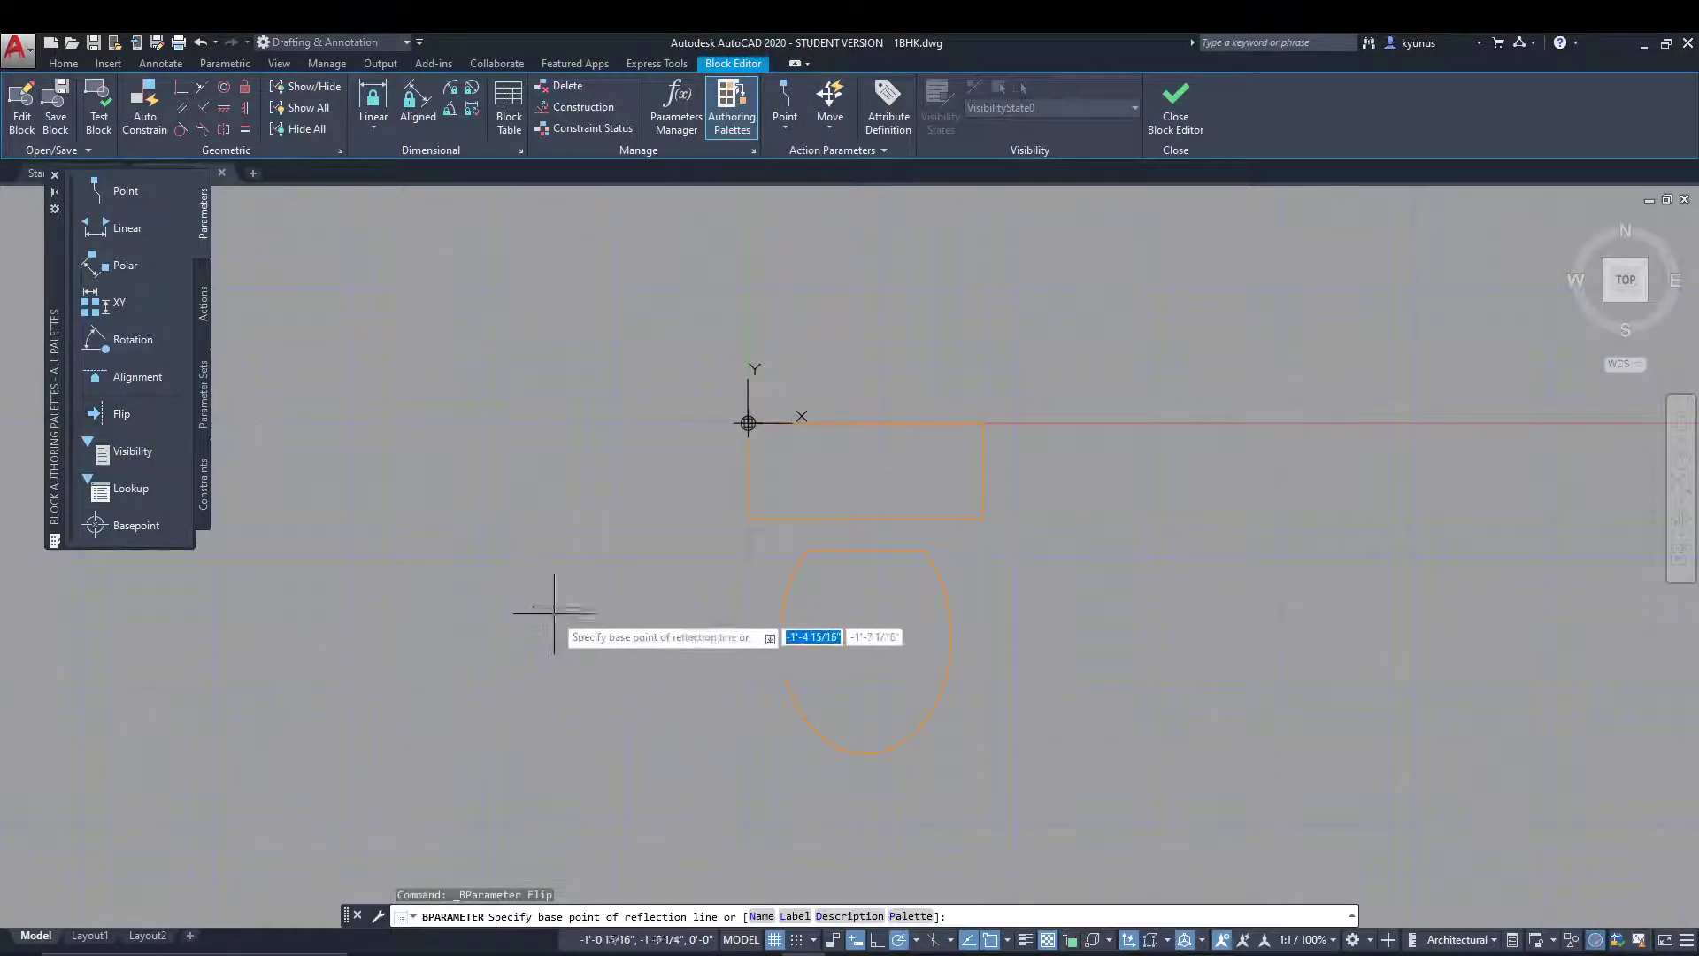
left_click(748, 470)
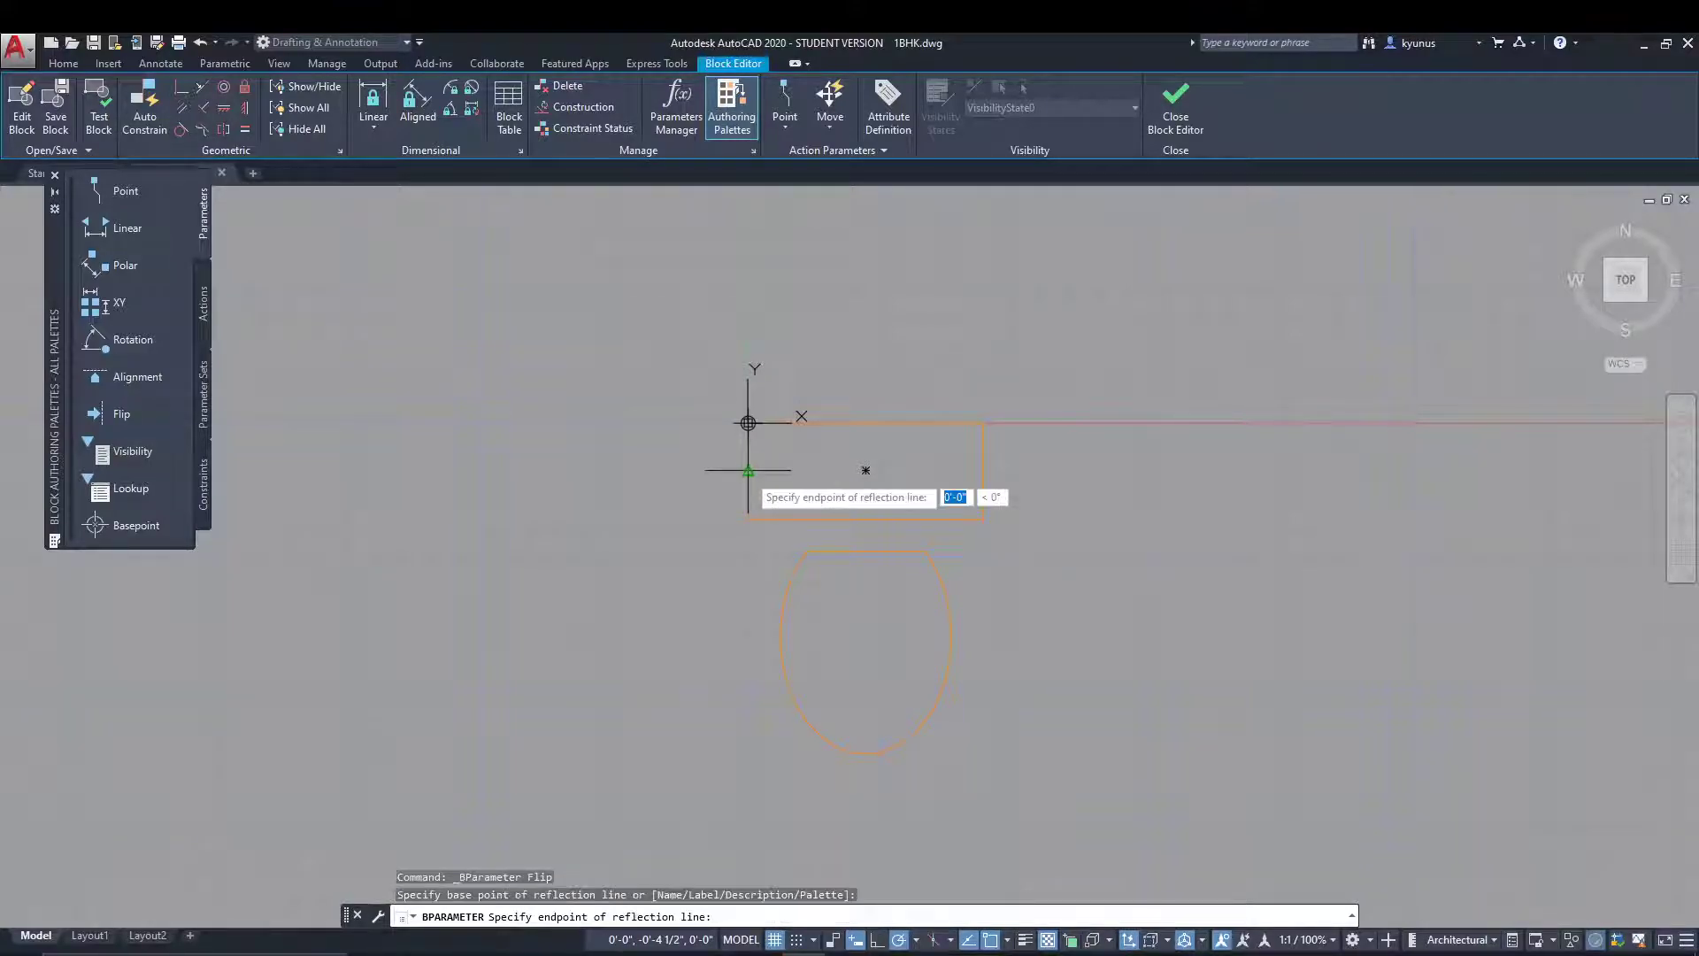
left_click(628, 470)
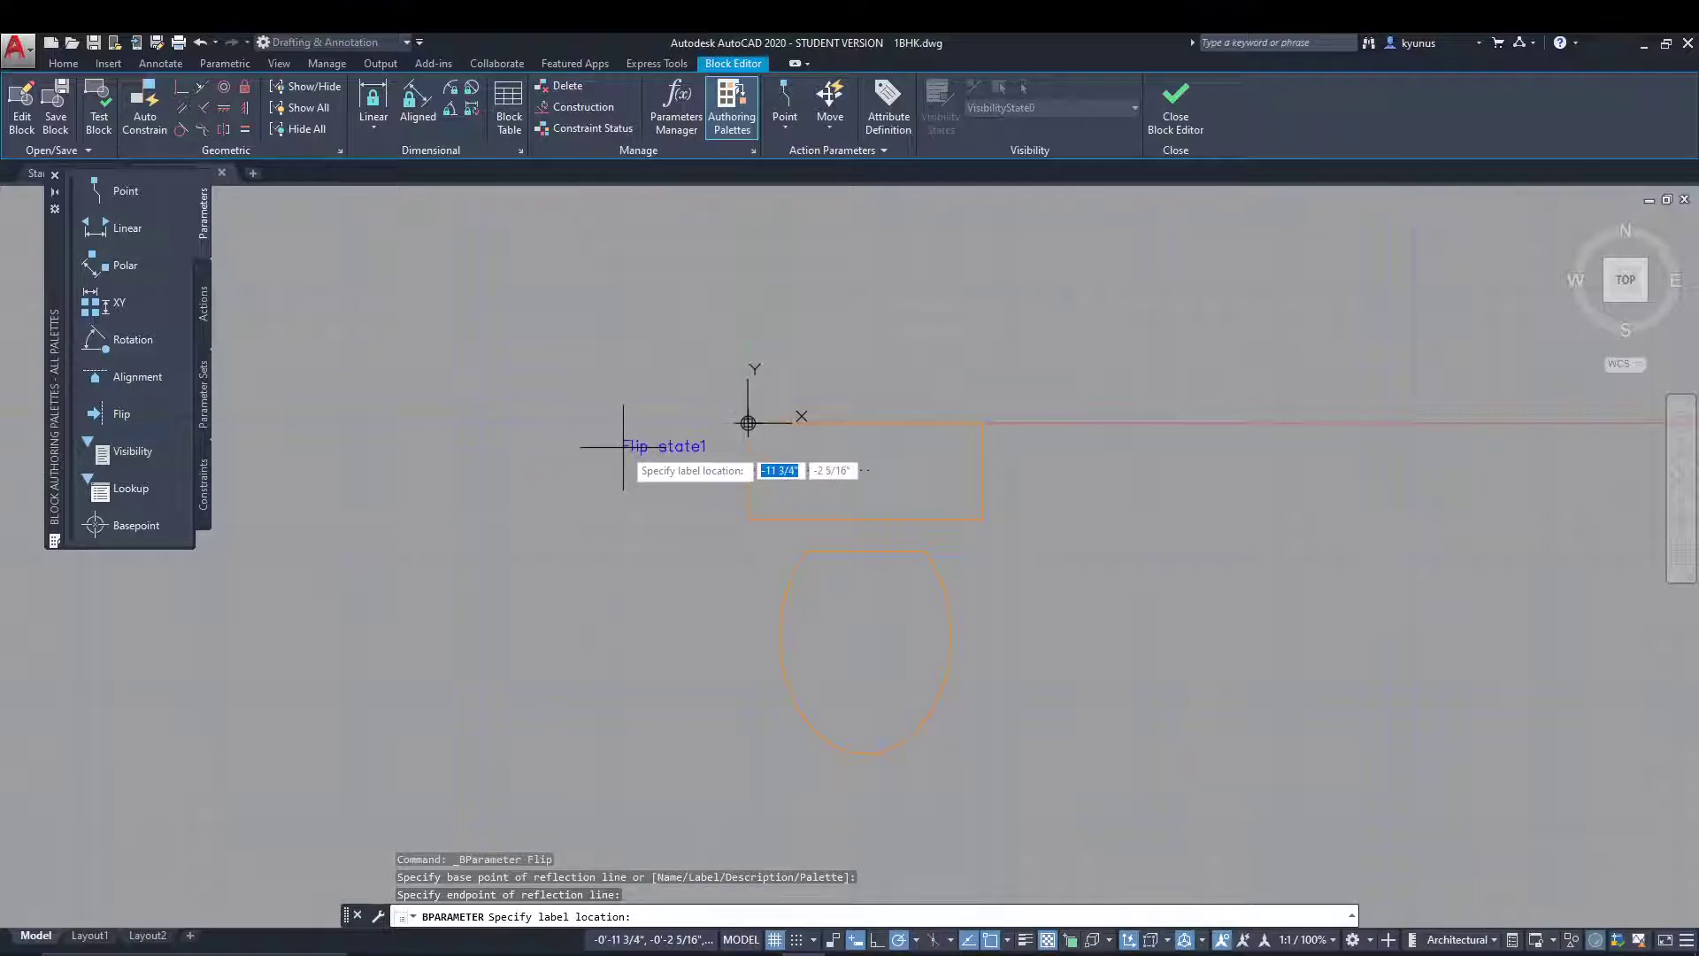
left_click(619, 453)
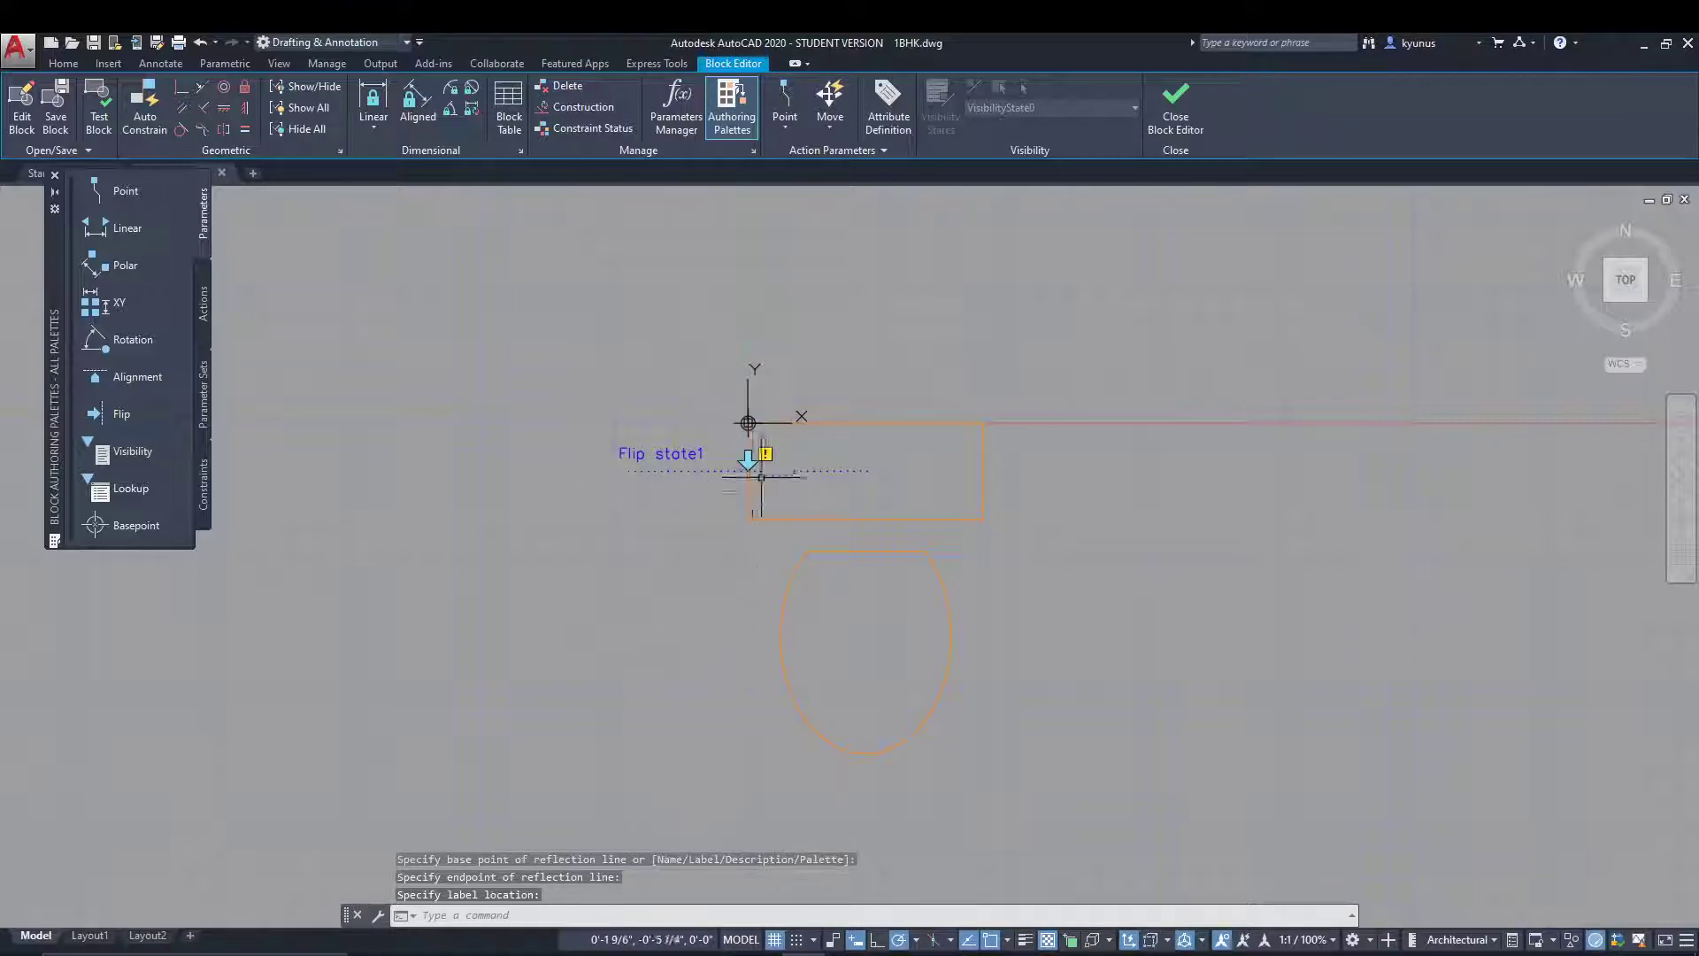
Step: Add a flip action to the flip parameter, with the tank, the bowl and the parameters as its selection set
left_click(200, 302)
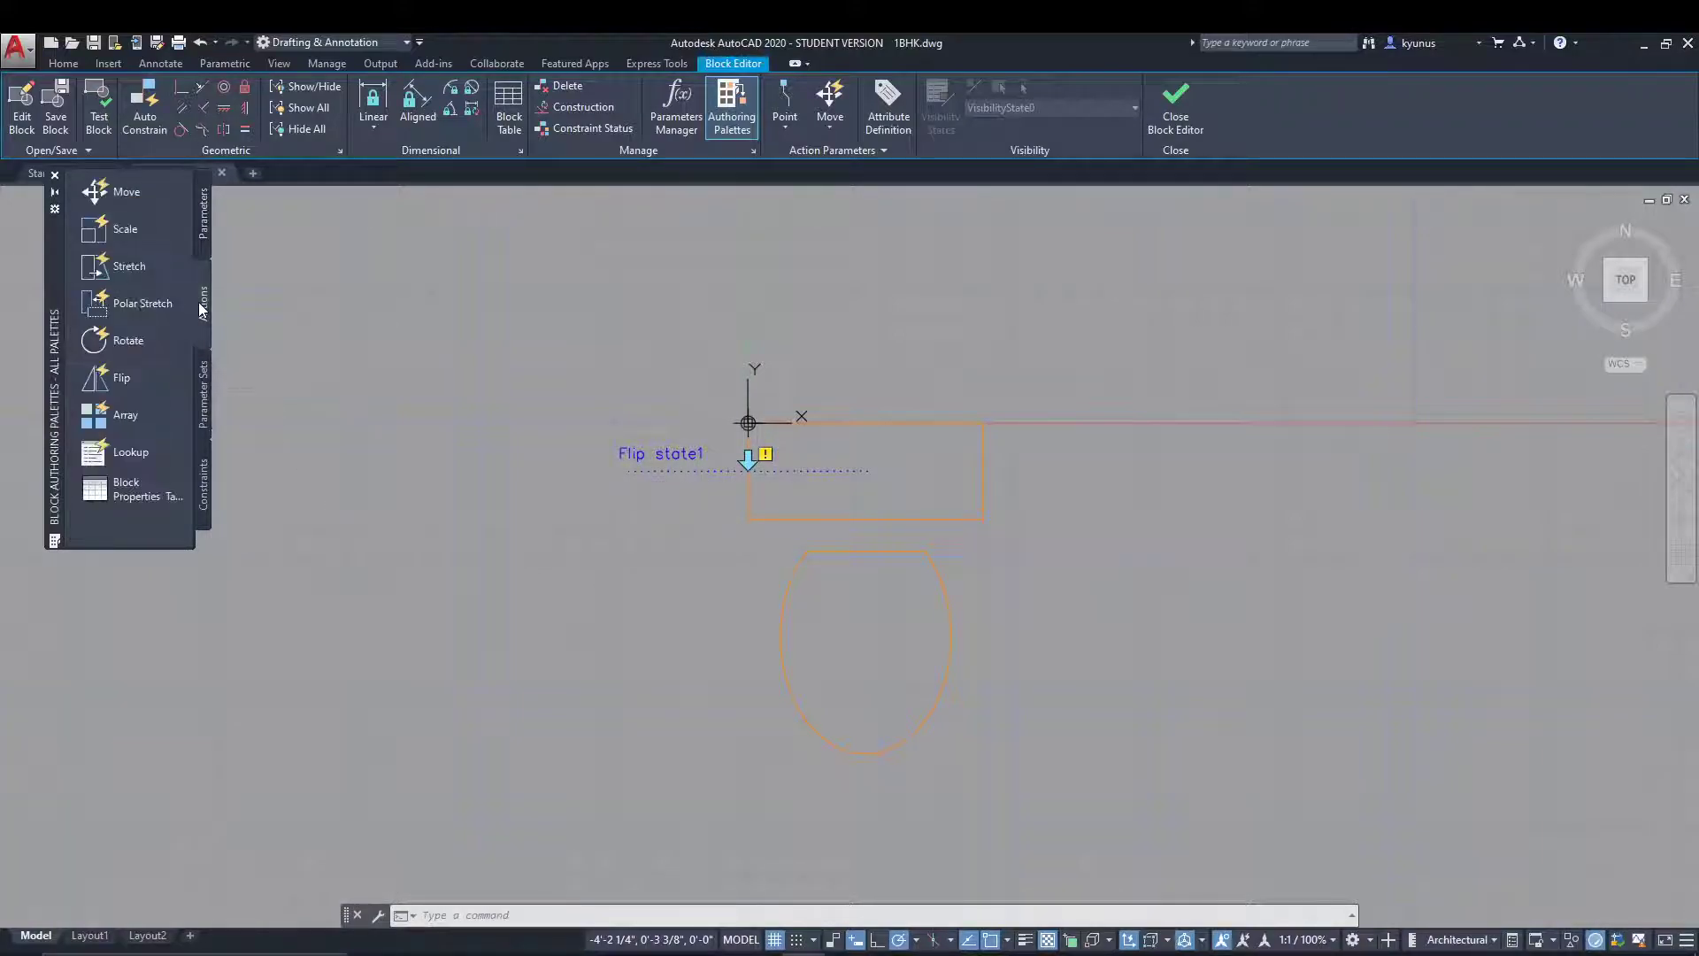
left_click(117, 377)
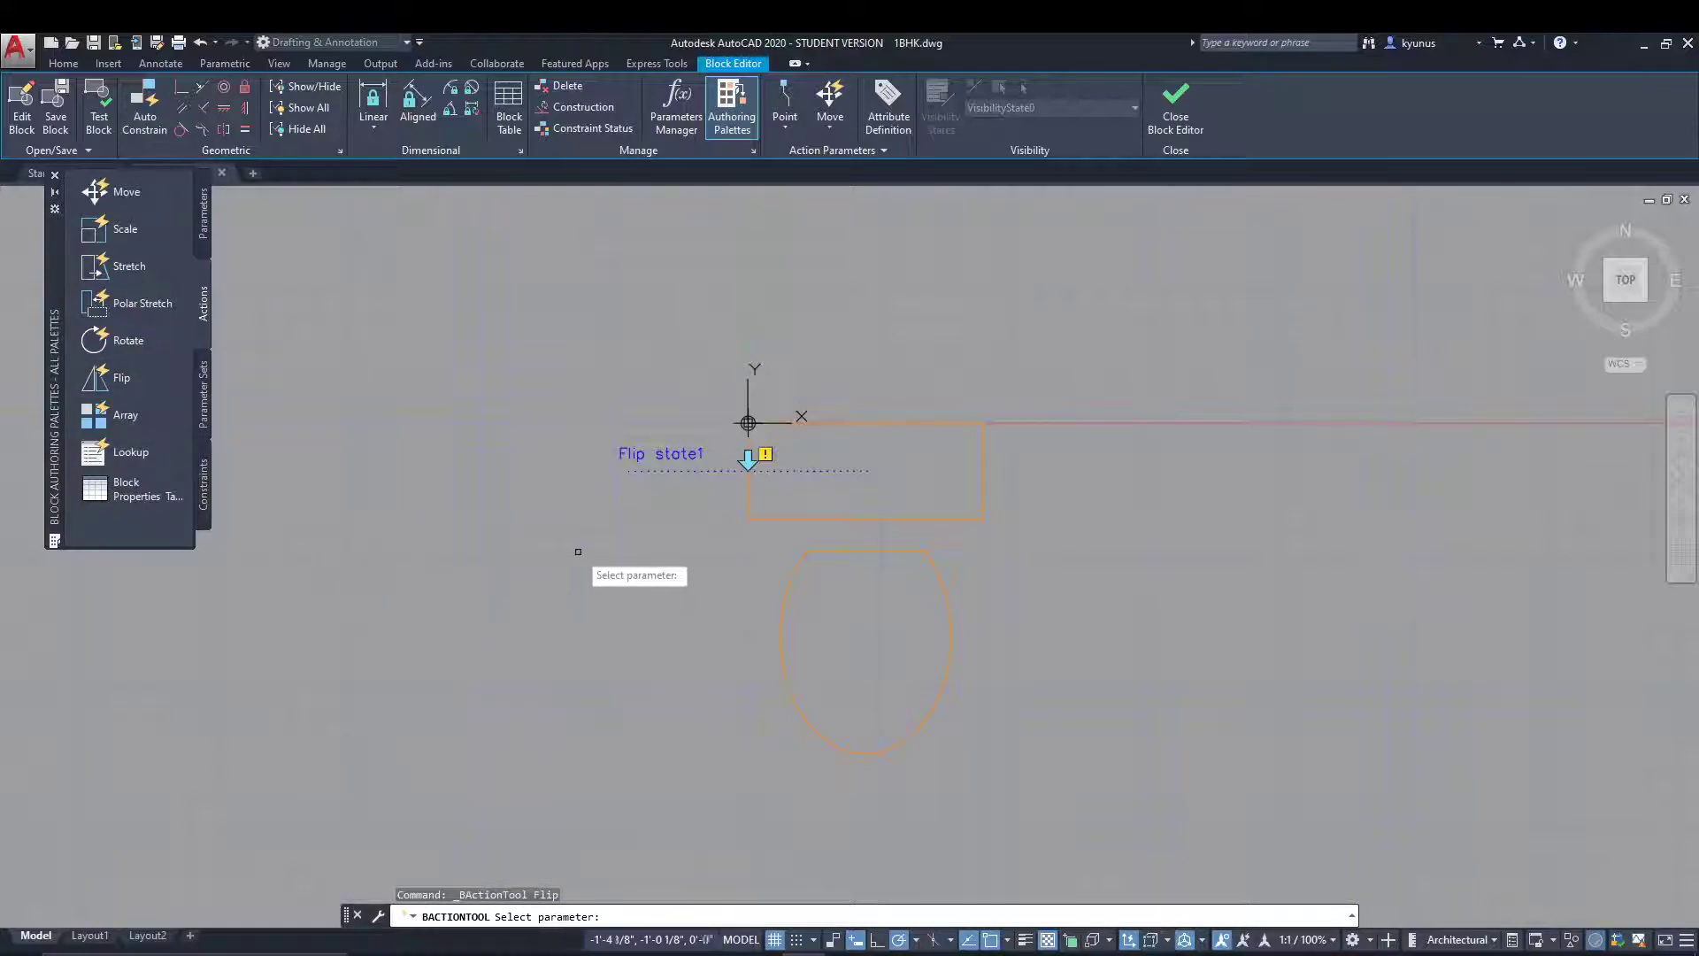
left_click(694, 472)
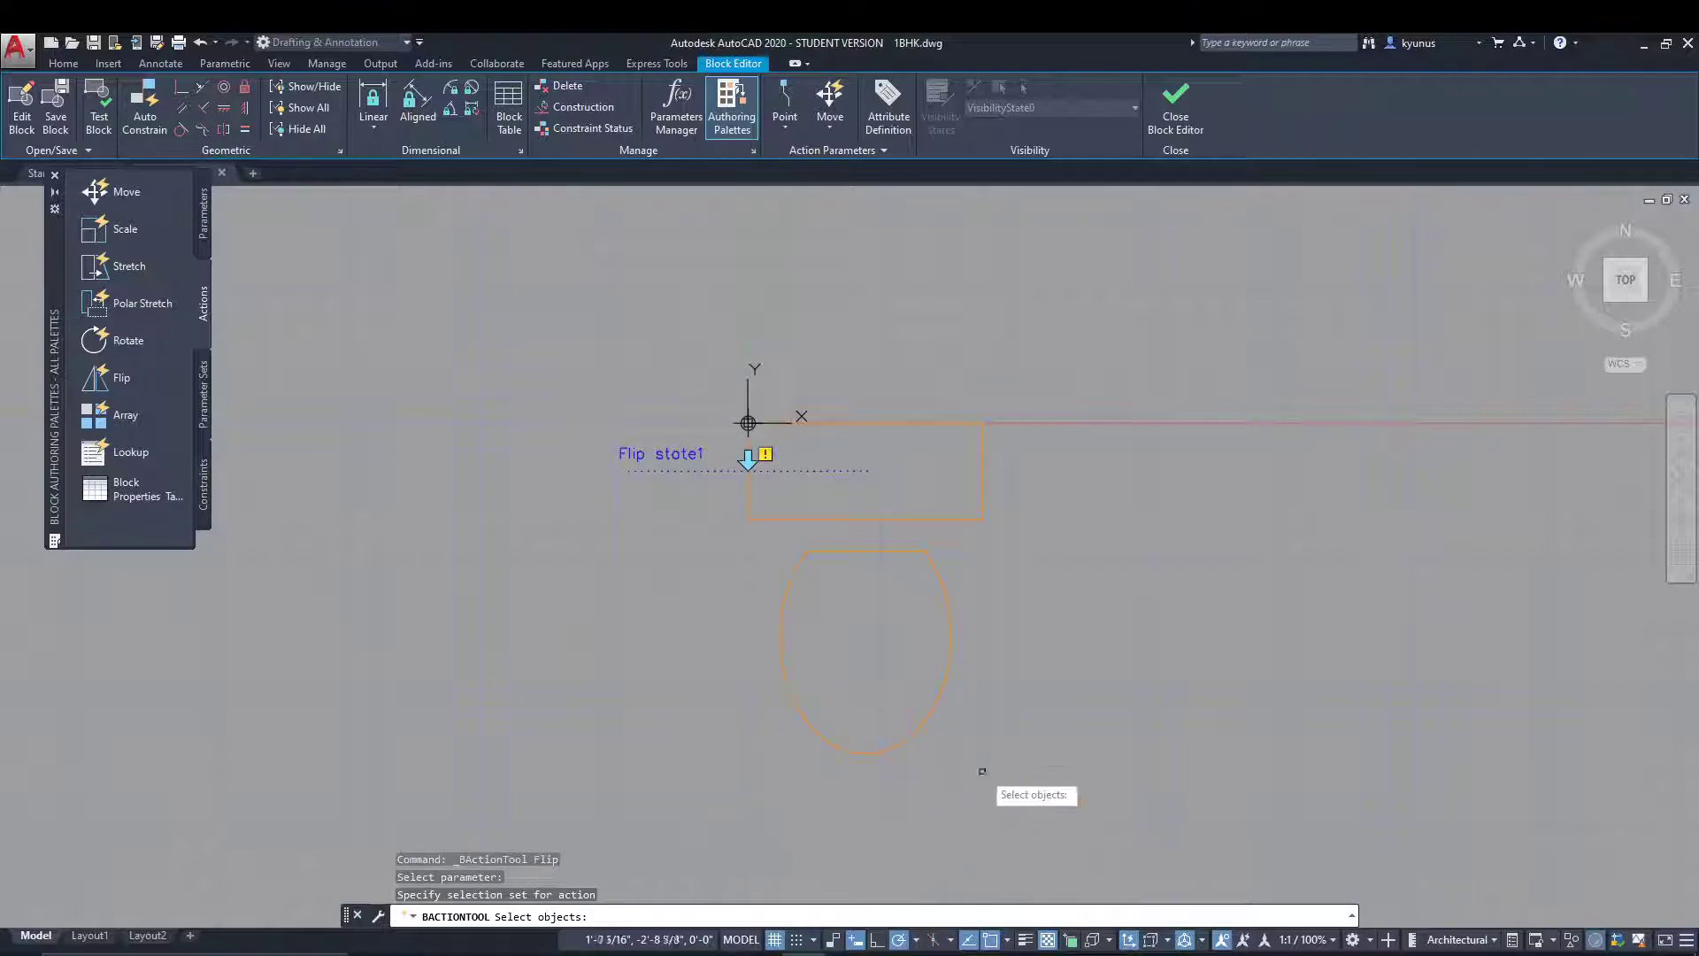
left_click(1061, 782)
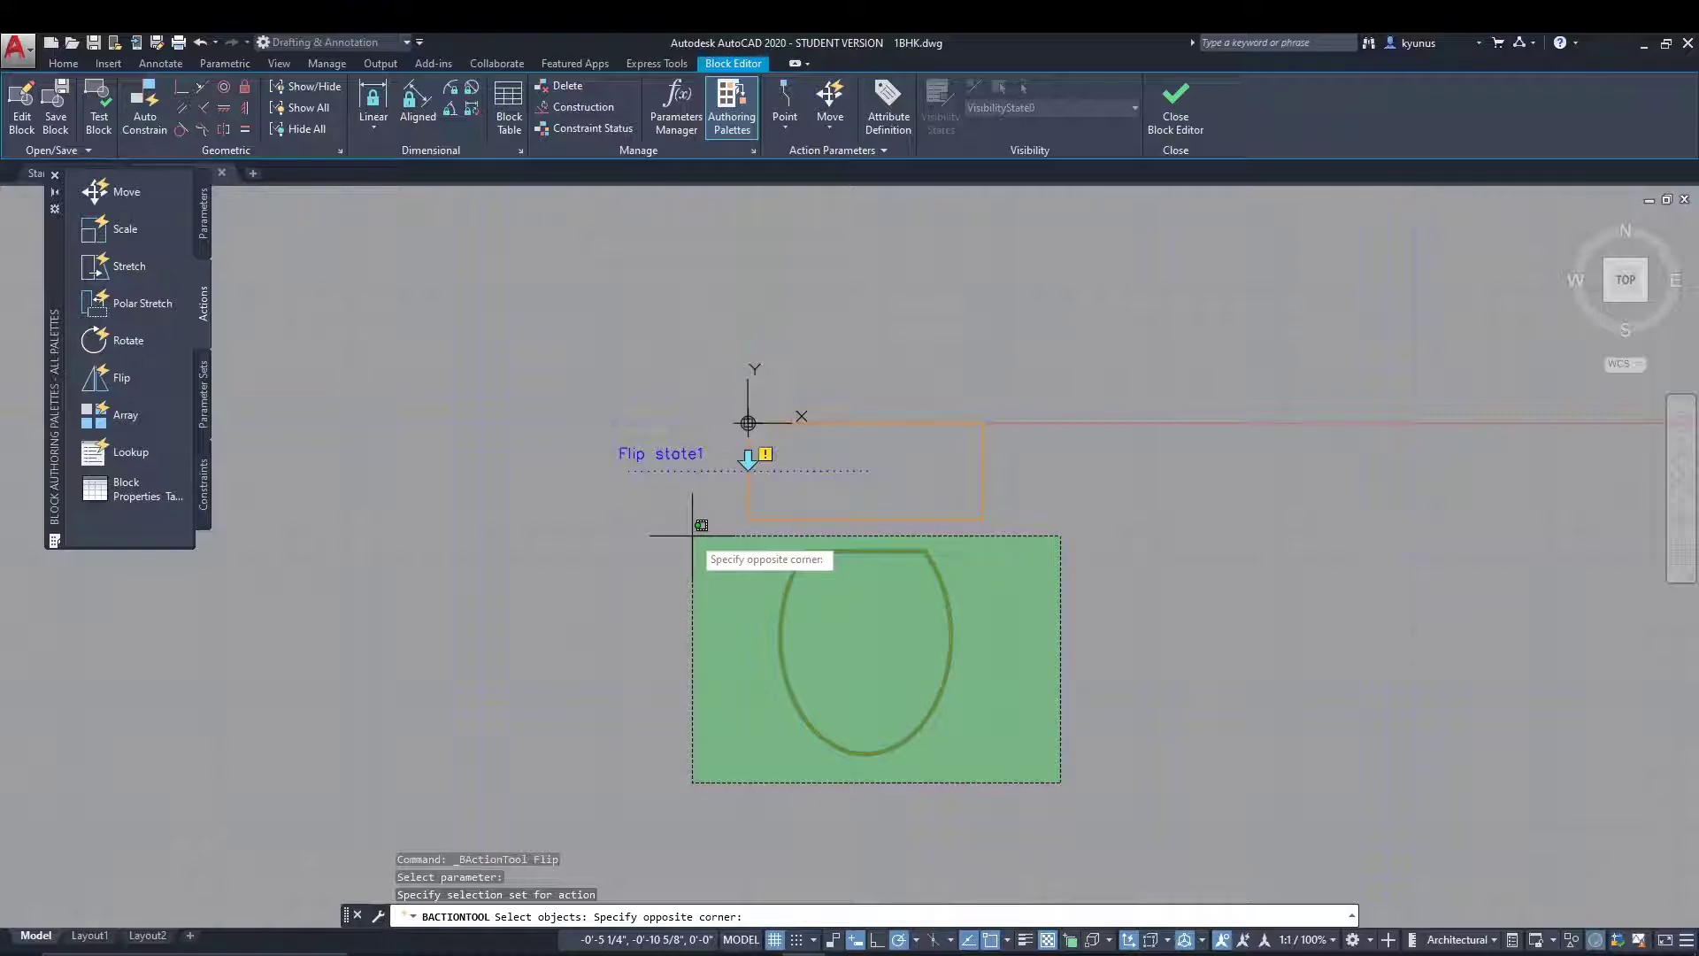
left_click(692, 536)
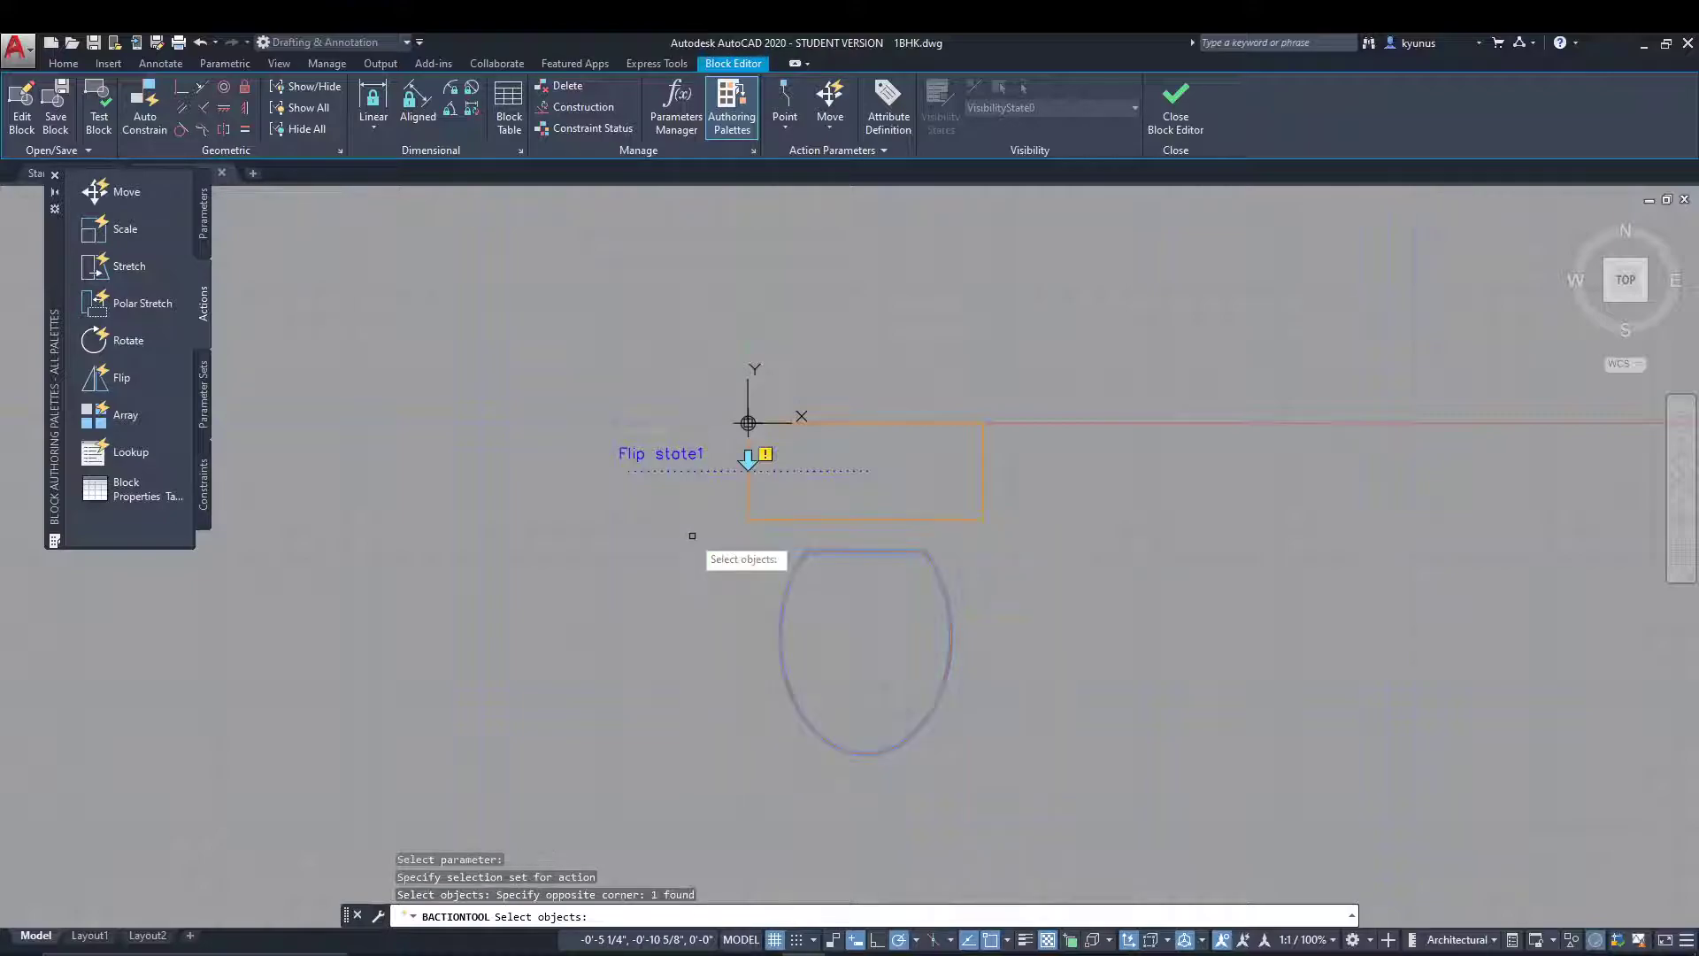
left_click(1061, 789)
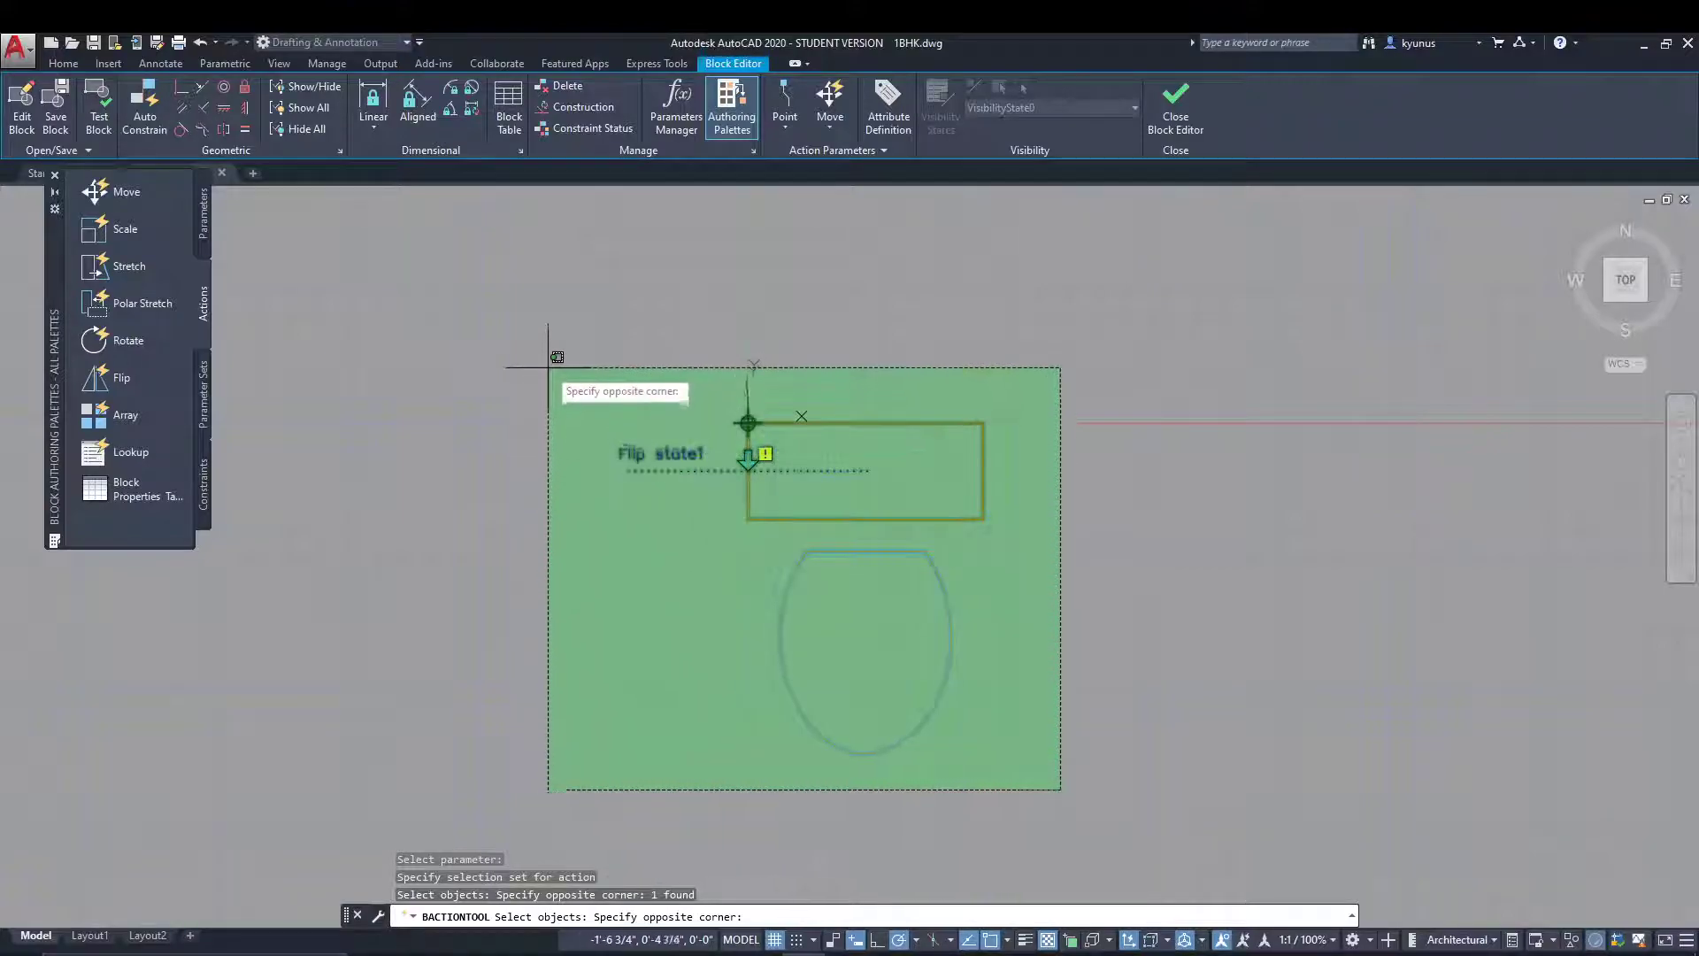
left_click(548, 358)
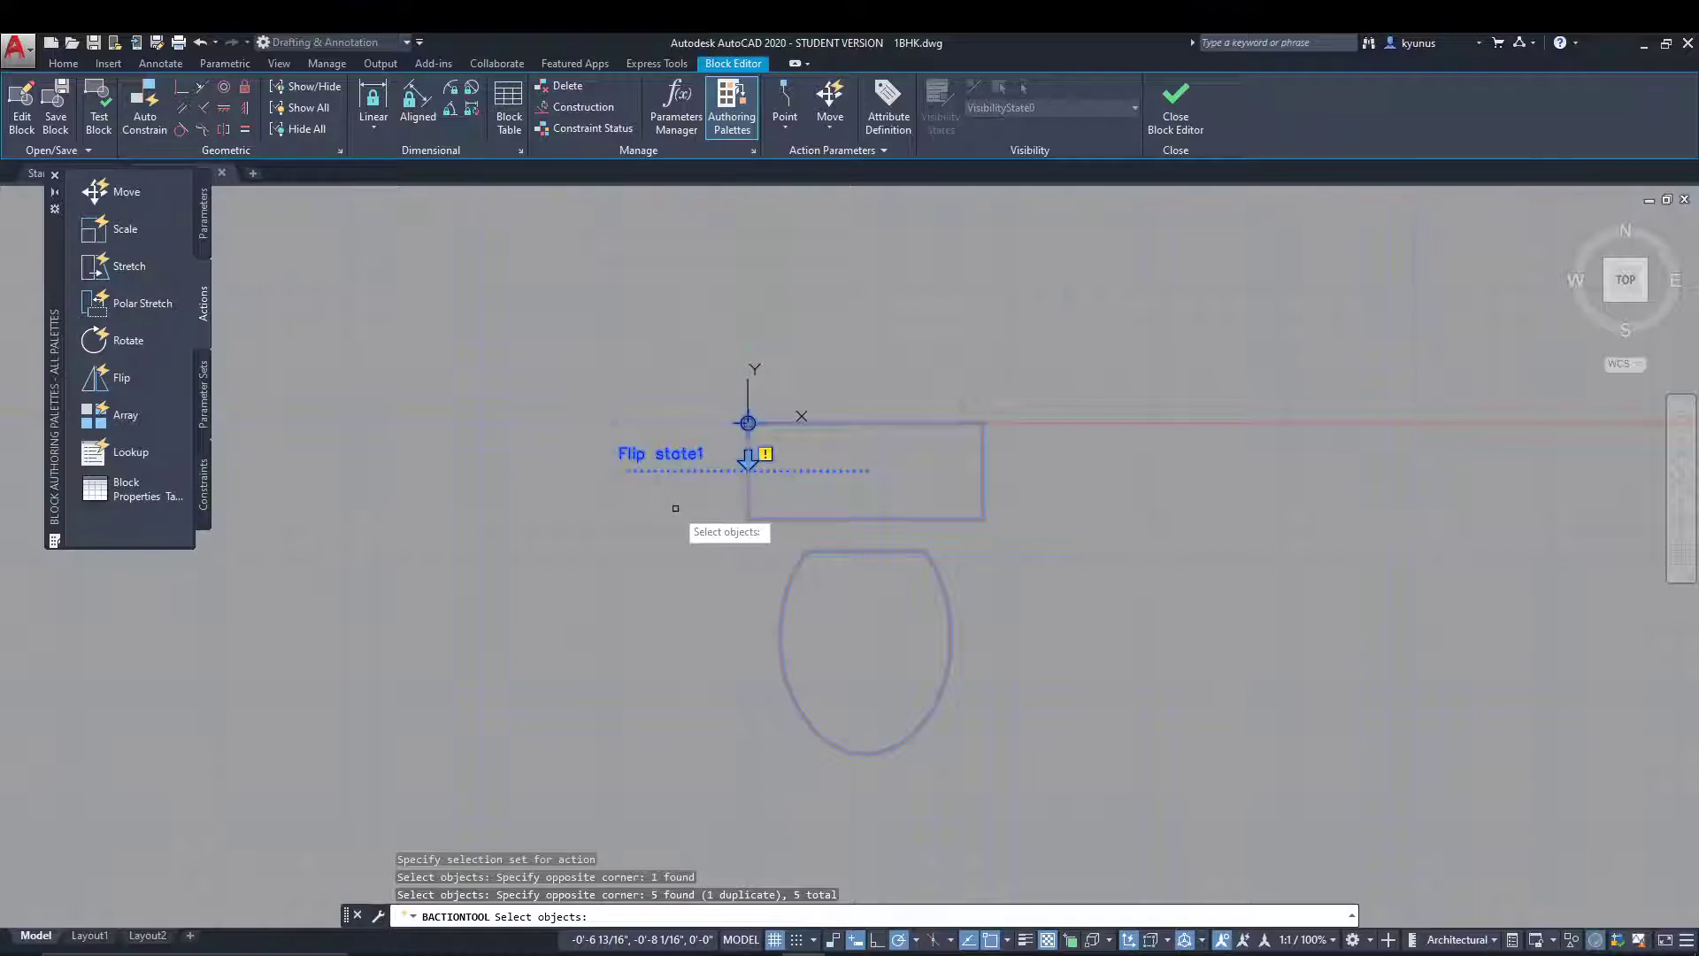
key("Return")
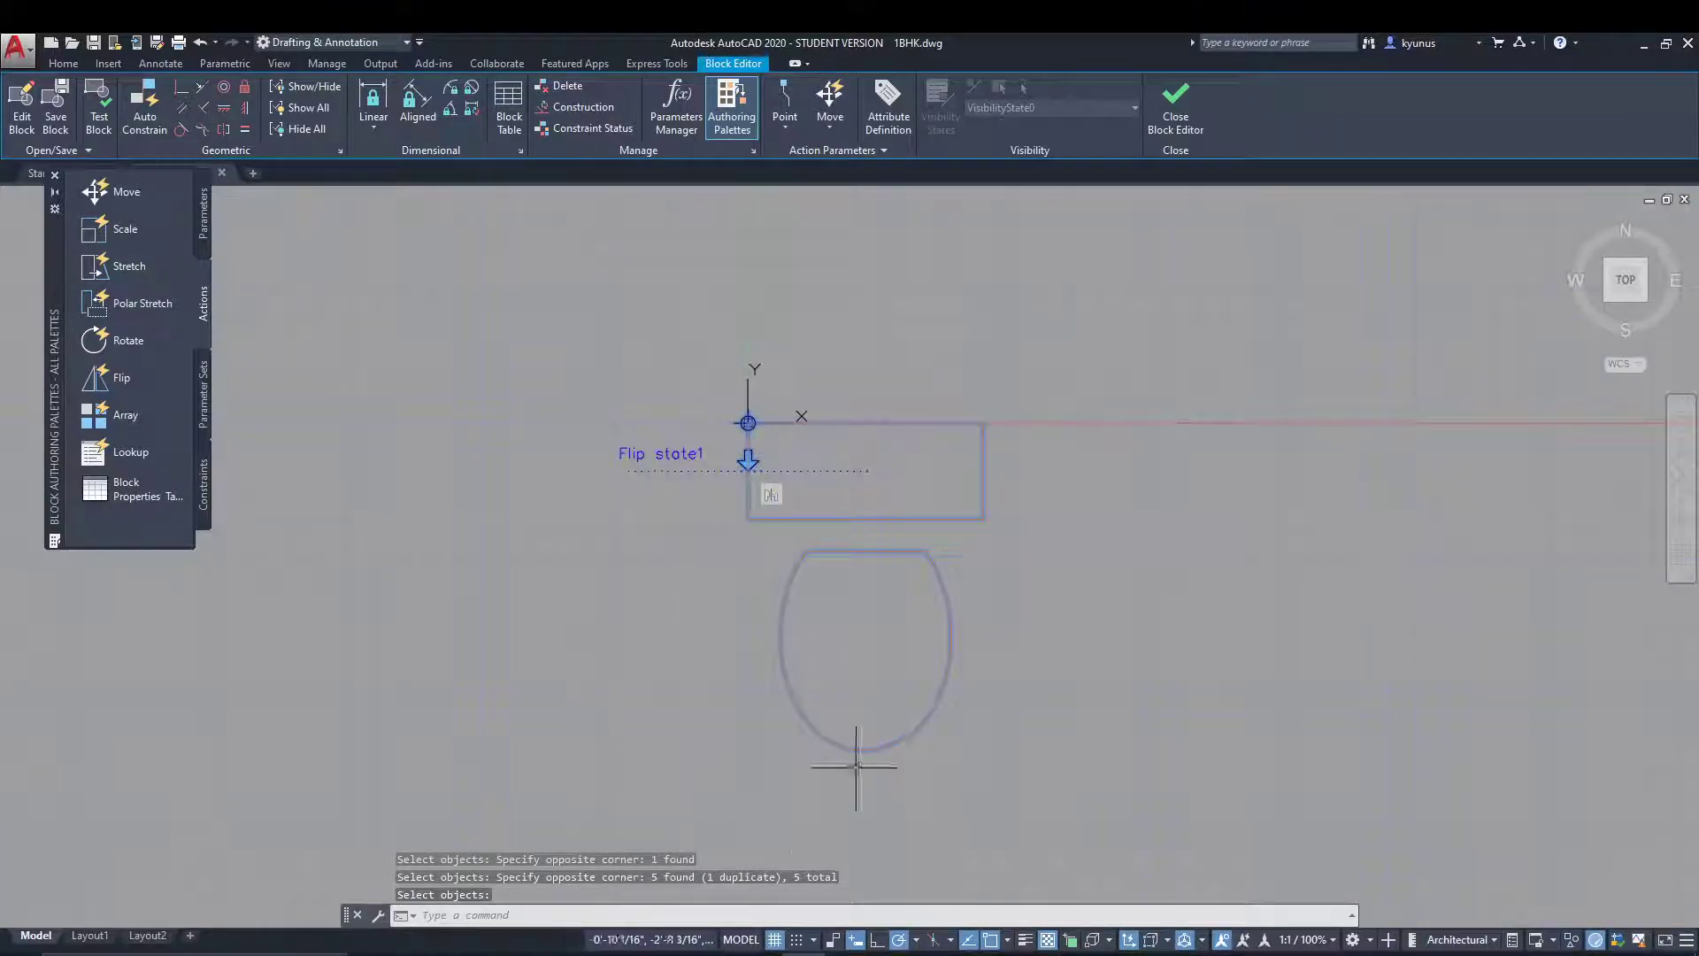
Step: Test the Toilet block in a test window by flipping it back and forth with its flip grip
left_click(97, 110)
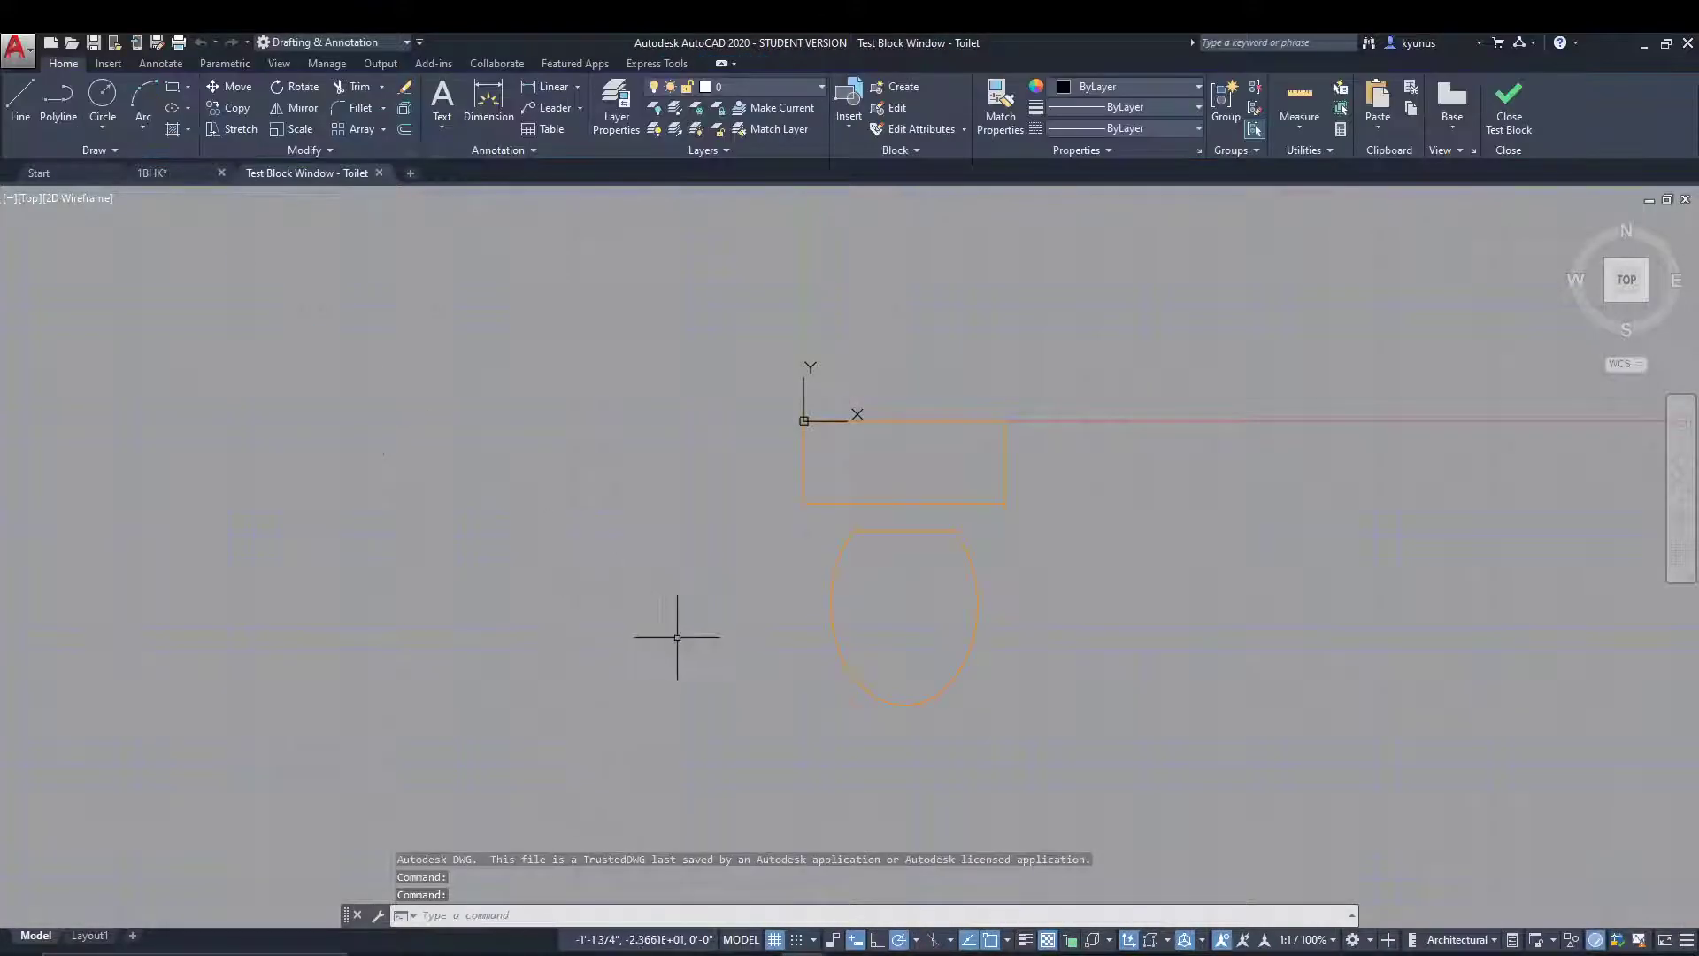
left_click(877, 501)
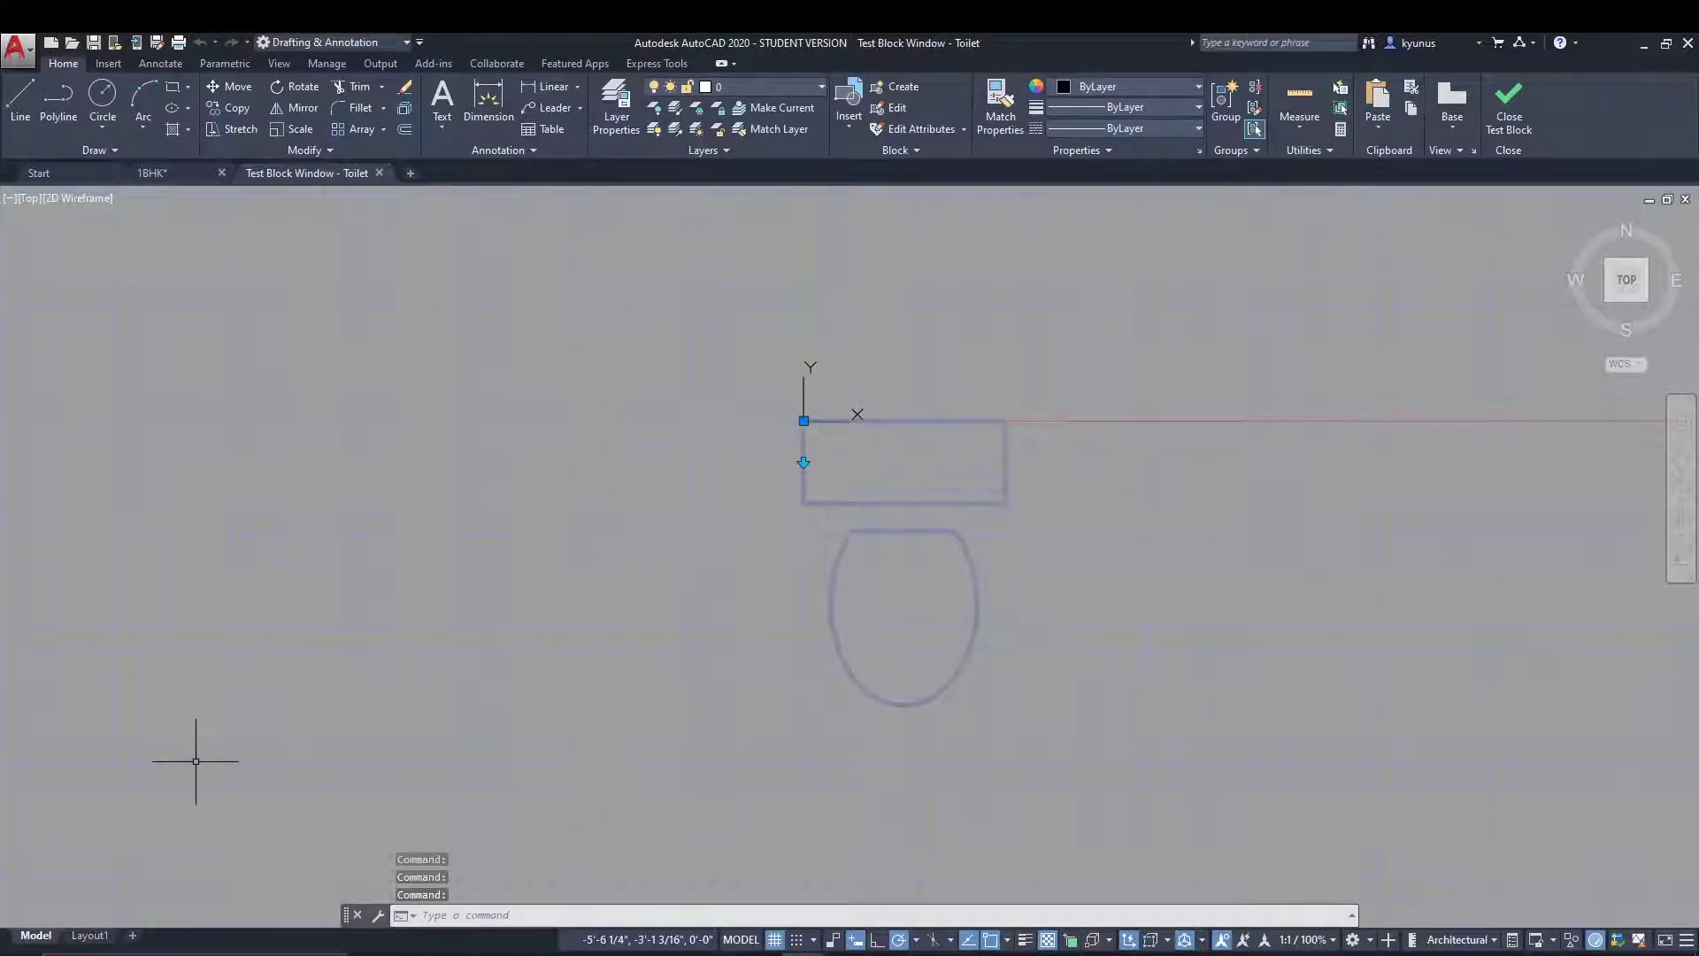
left_click(804, 461)
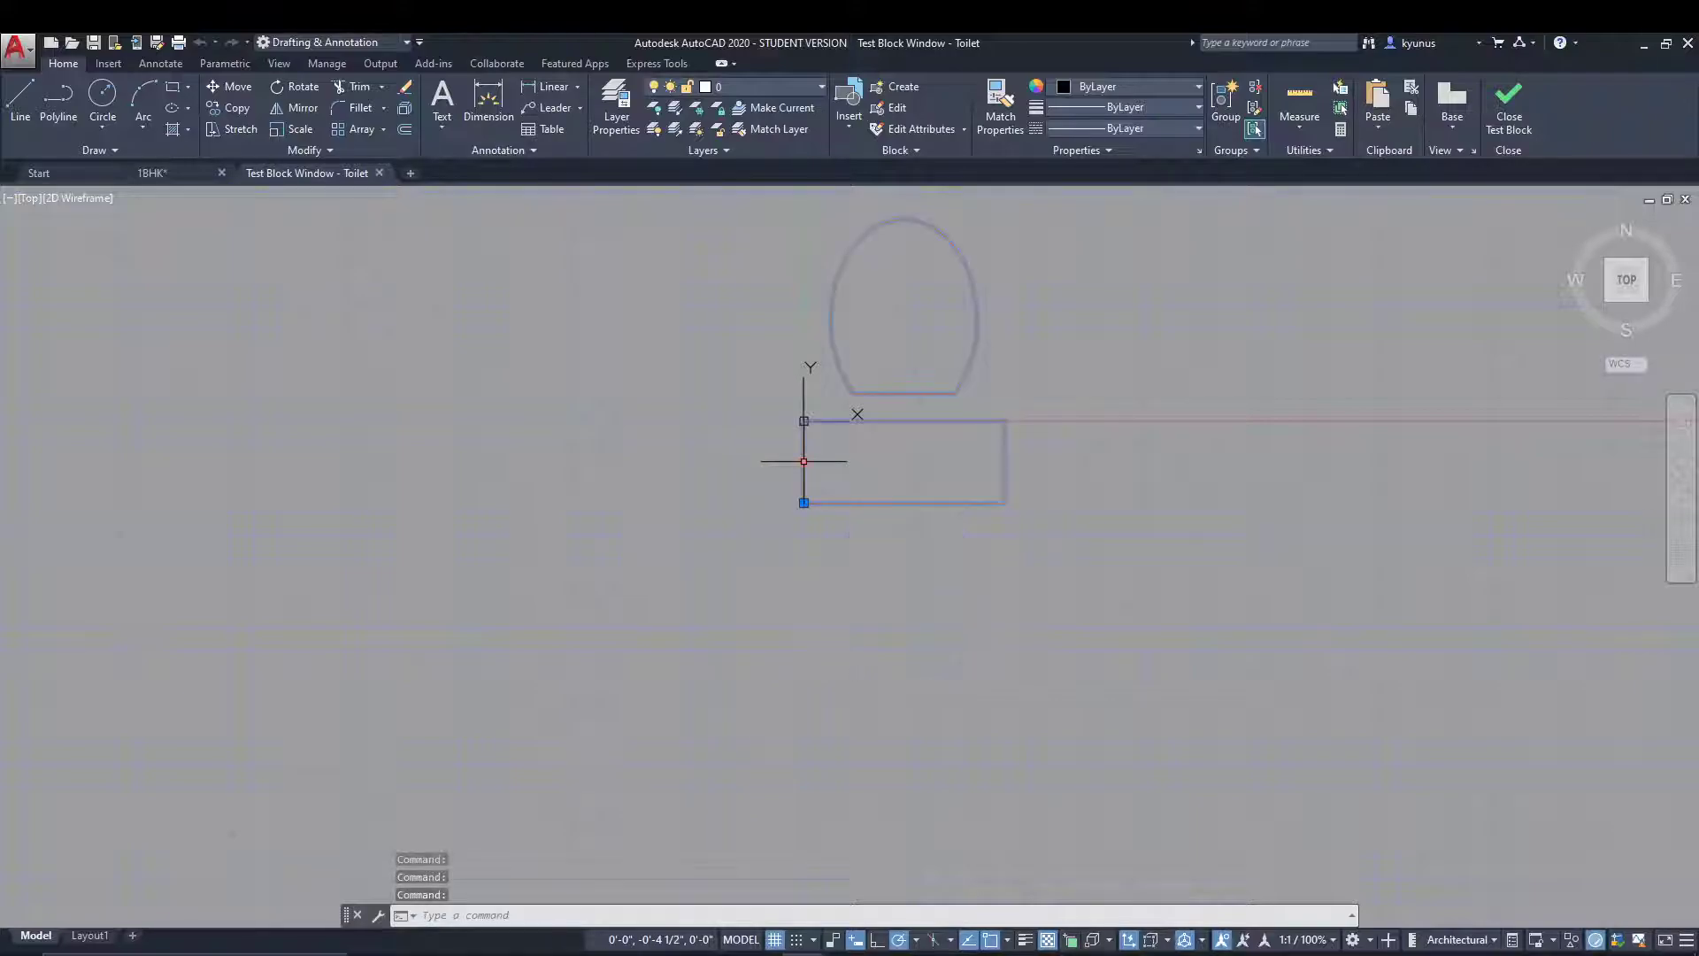
left_click(804, 461)
left_click(803, 461)
double_click(804, 461)
left_click(803, 461)
left_click(803, 461)
left_click(803, 461)
left_click(803, 461)
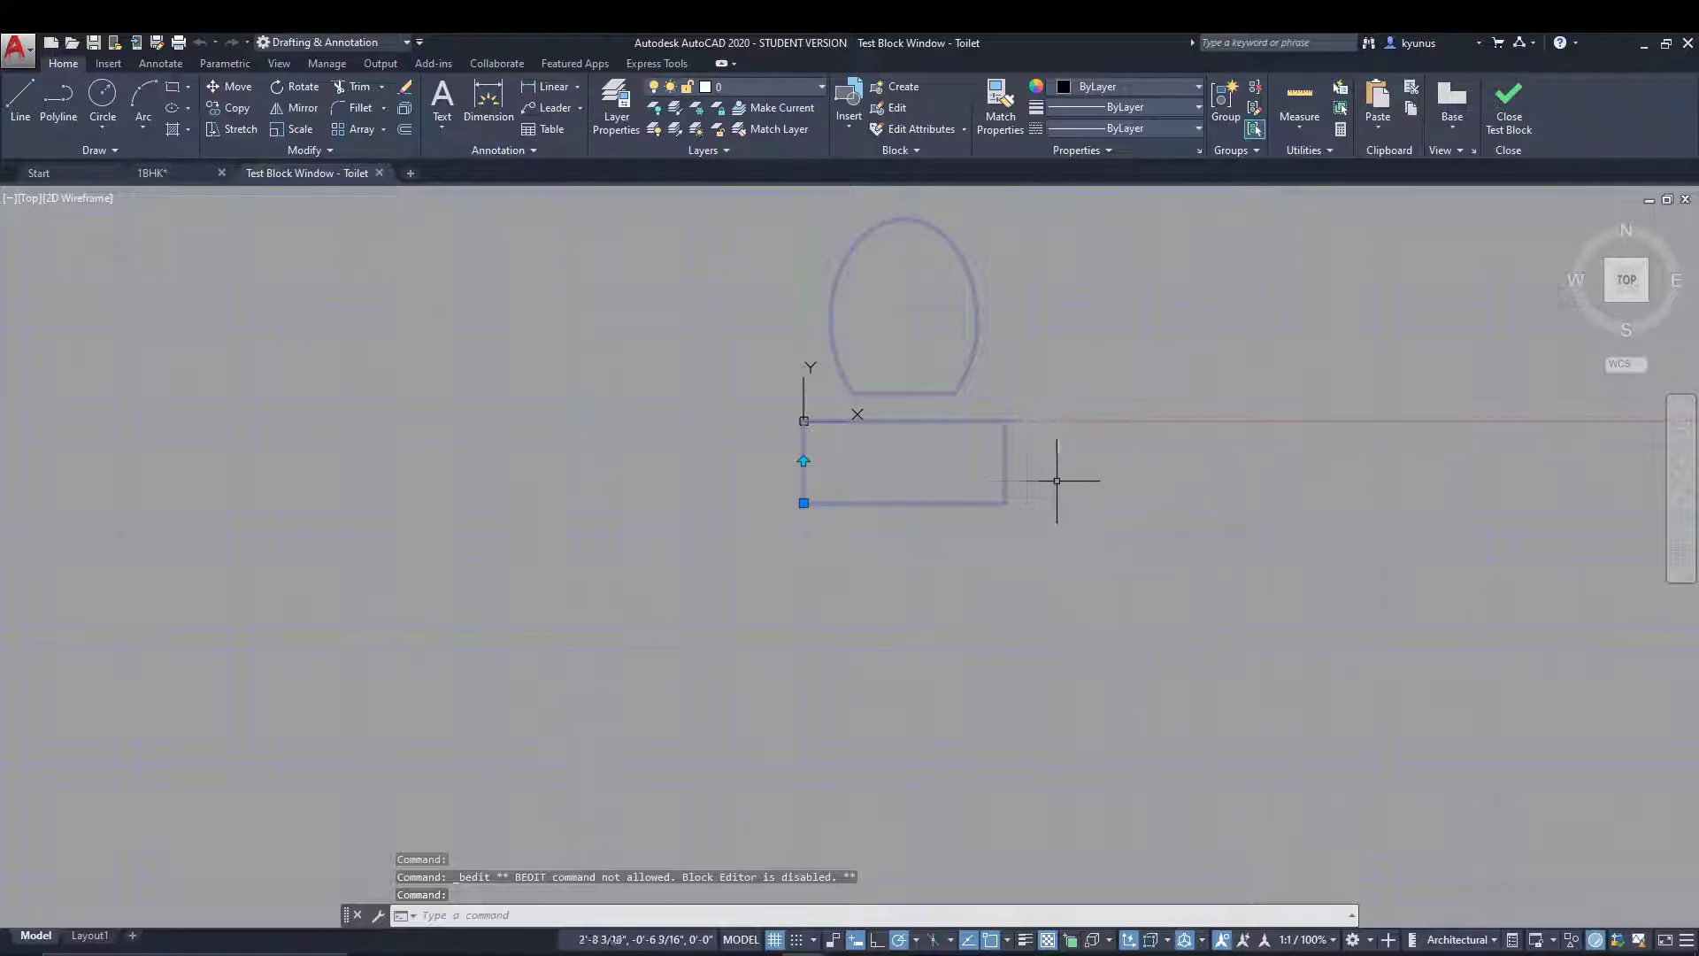
Step: Close the test window and leave the block editor, saving the changes to Toilet
left_click(1509, 111)
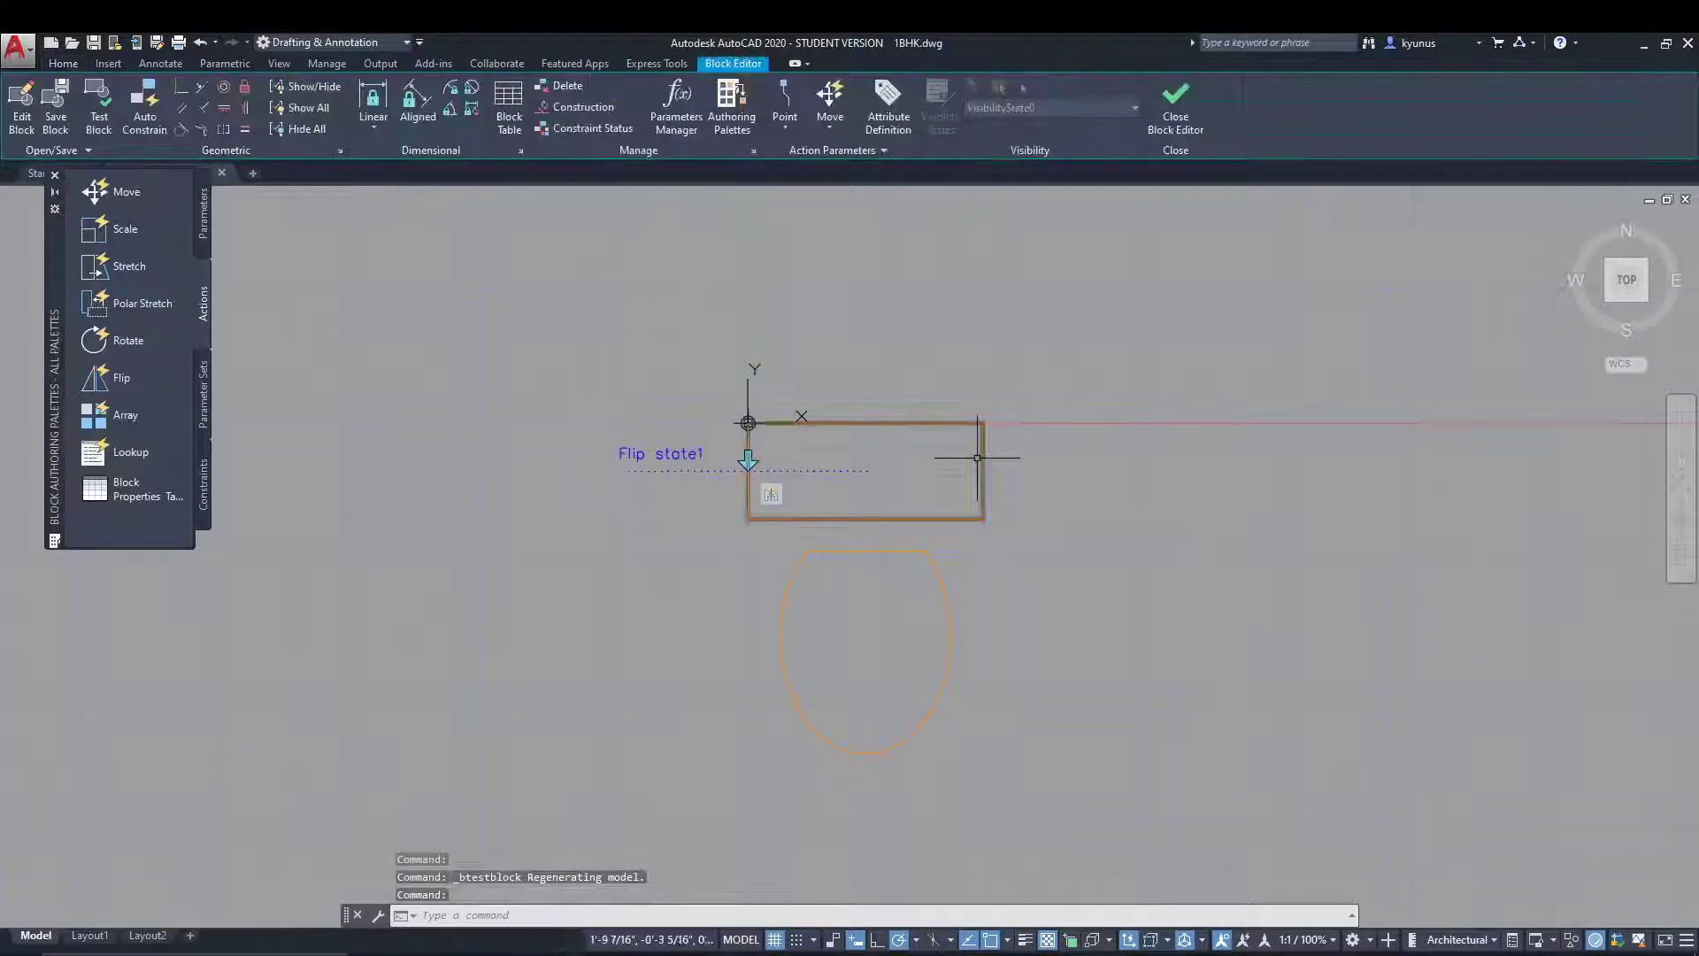
left_click(1177, 104)
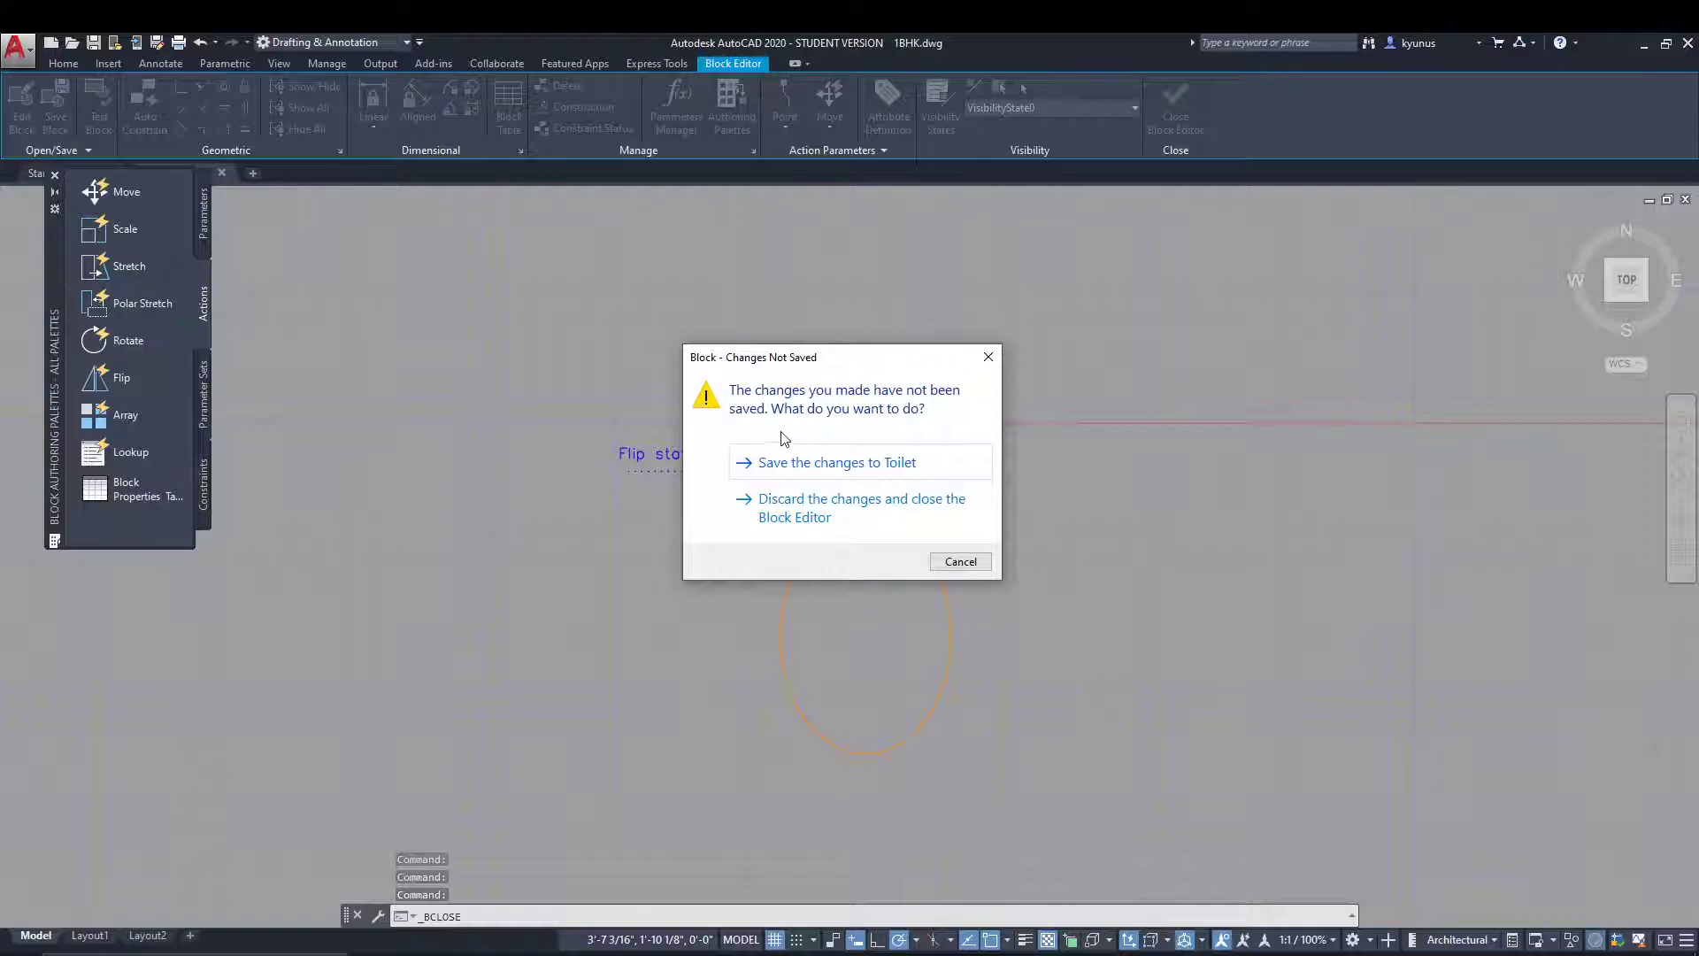
left_click(806, 469)
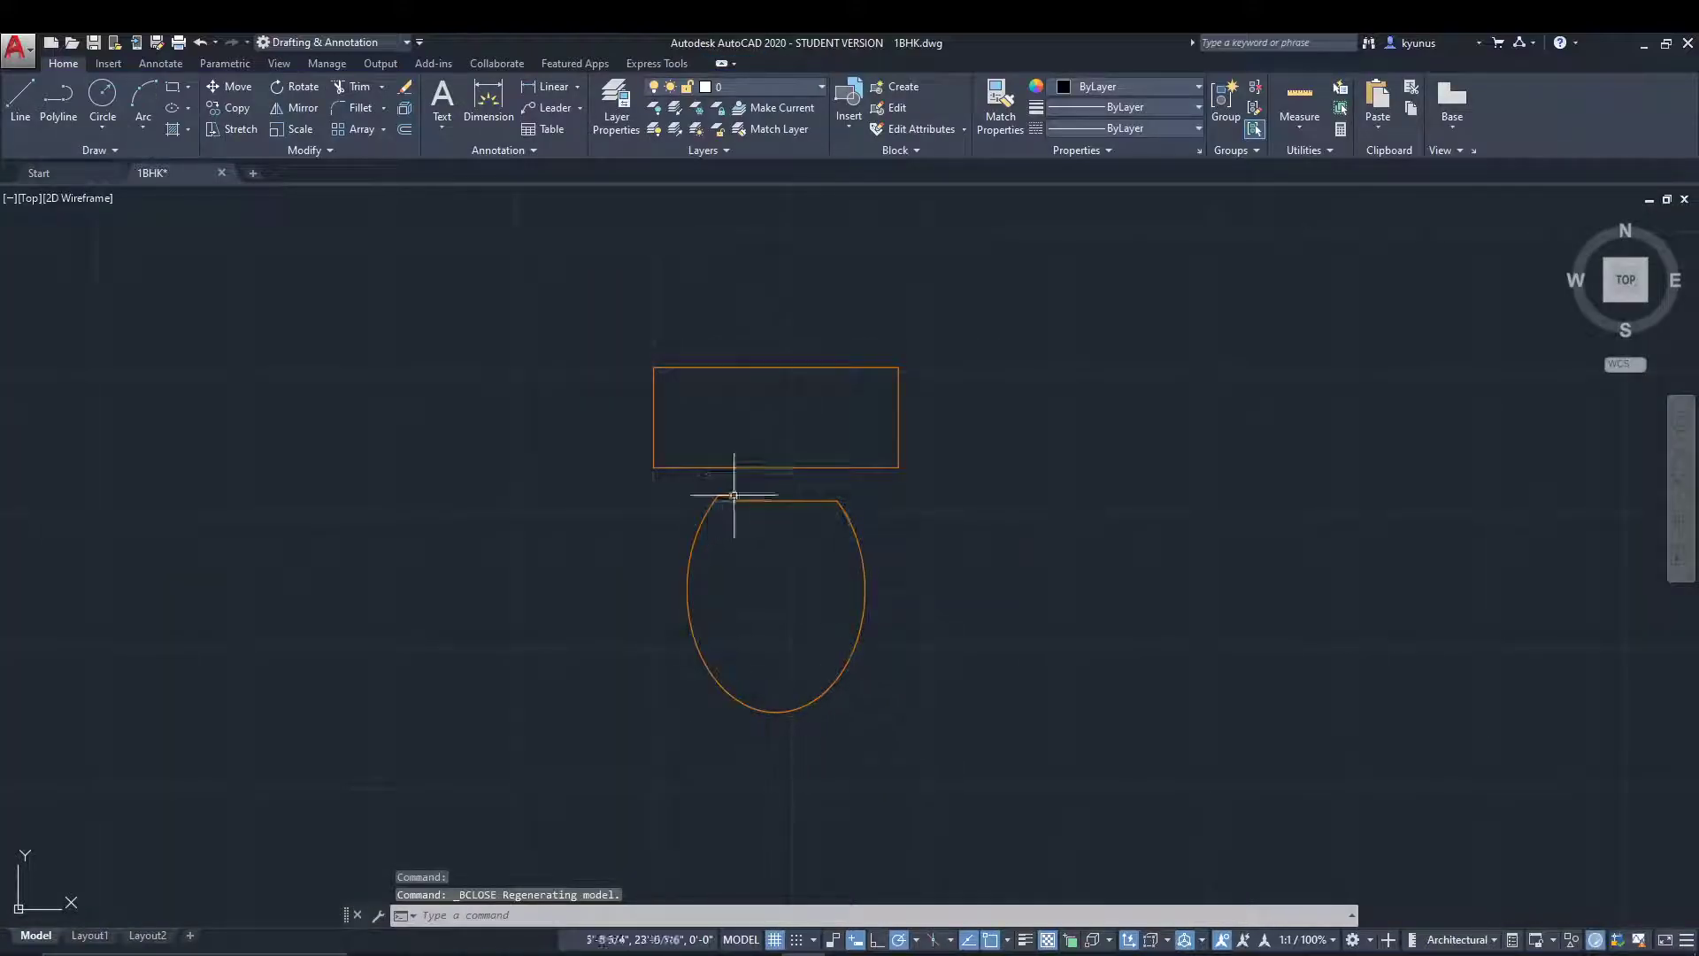
Step: Select the Toilet block in the drawing and try its flip grip by flipping it back and forth several times
left_click(747, 469)
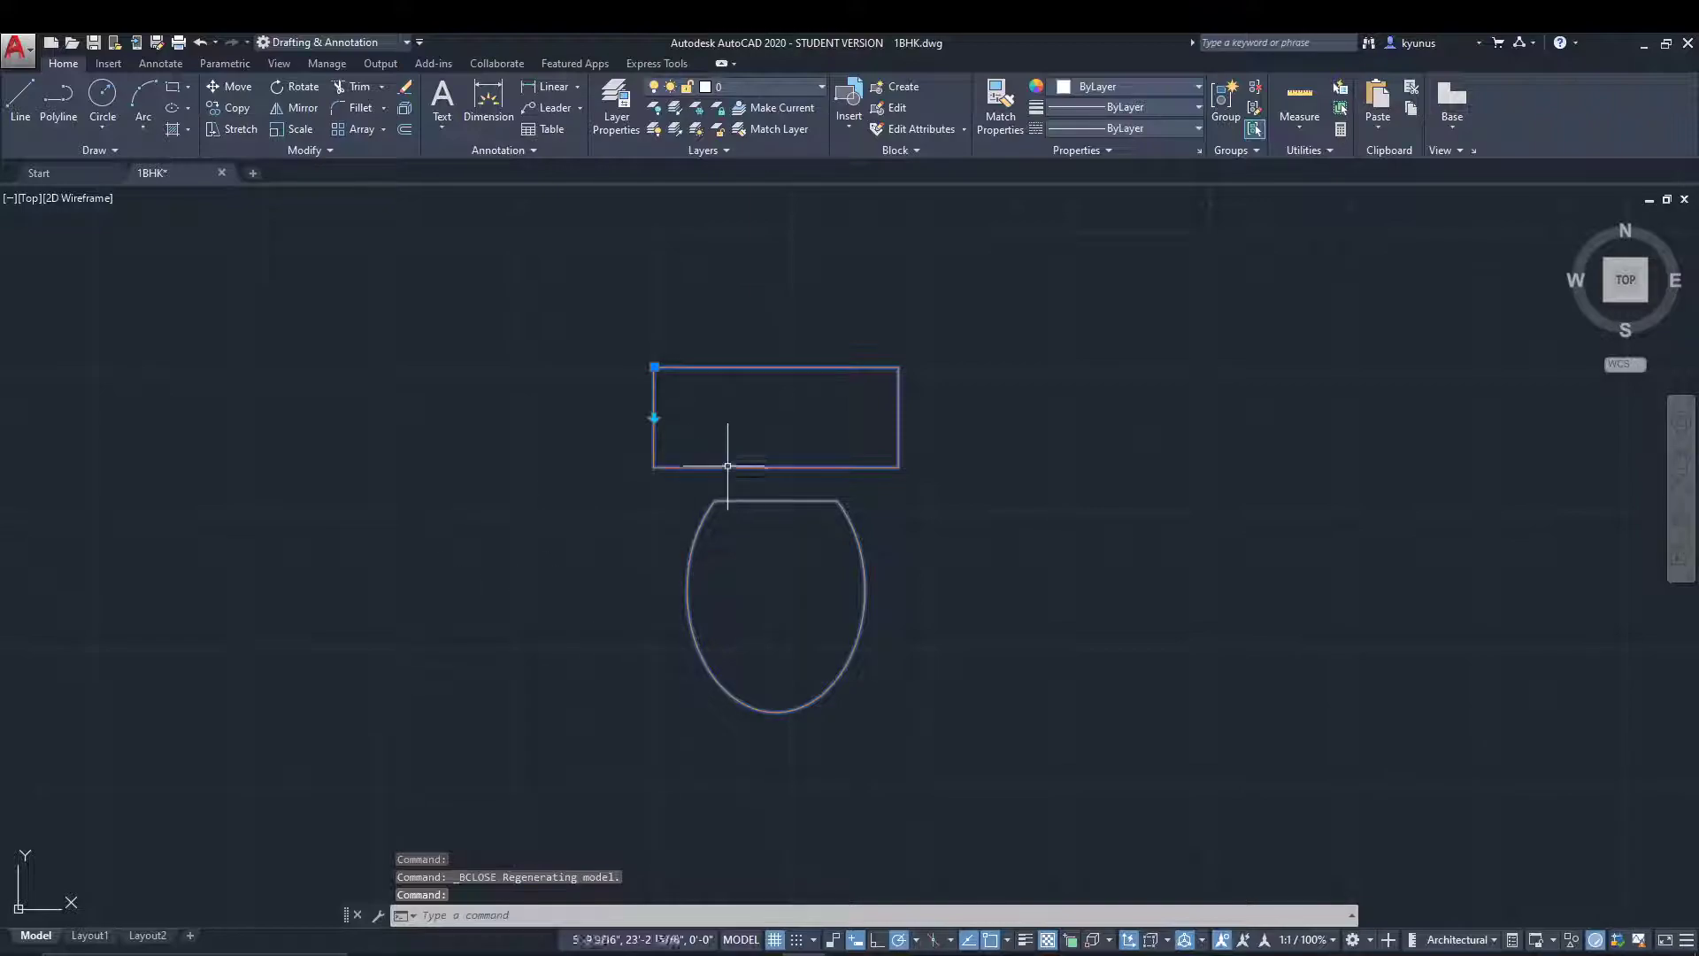
left_click(655, 422)
left_click(654, 417)
left_click(653, 417)
left_click(654, 416)
left_click(654, 417)
left_click(654, 416)
left_click(654, 416)
left_click(654, 416)
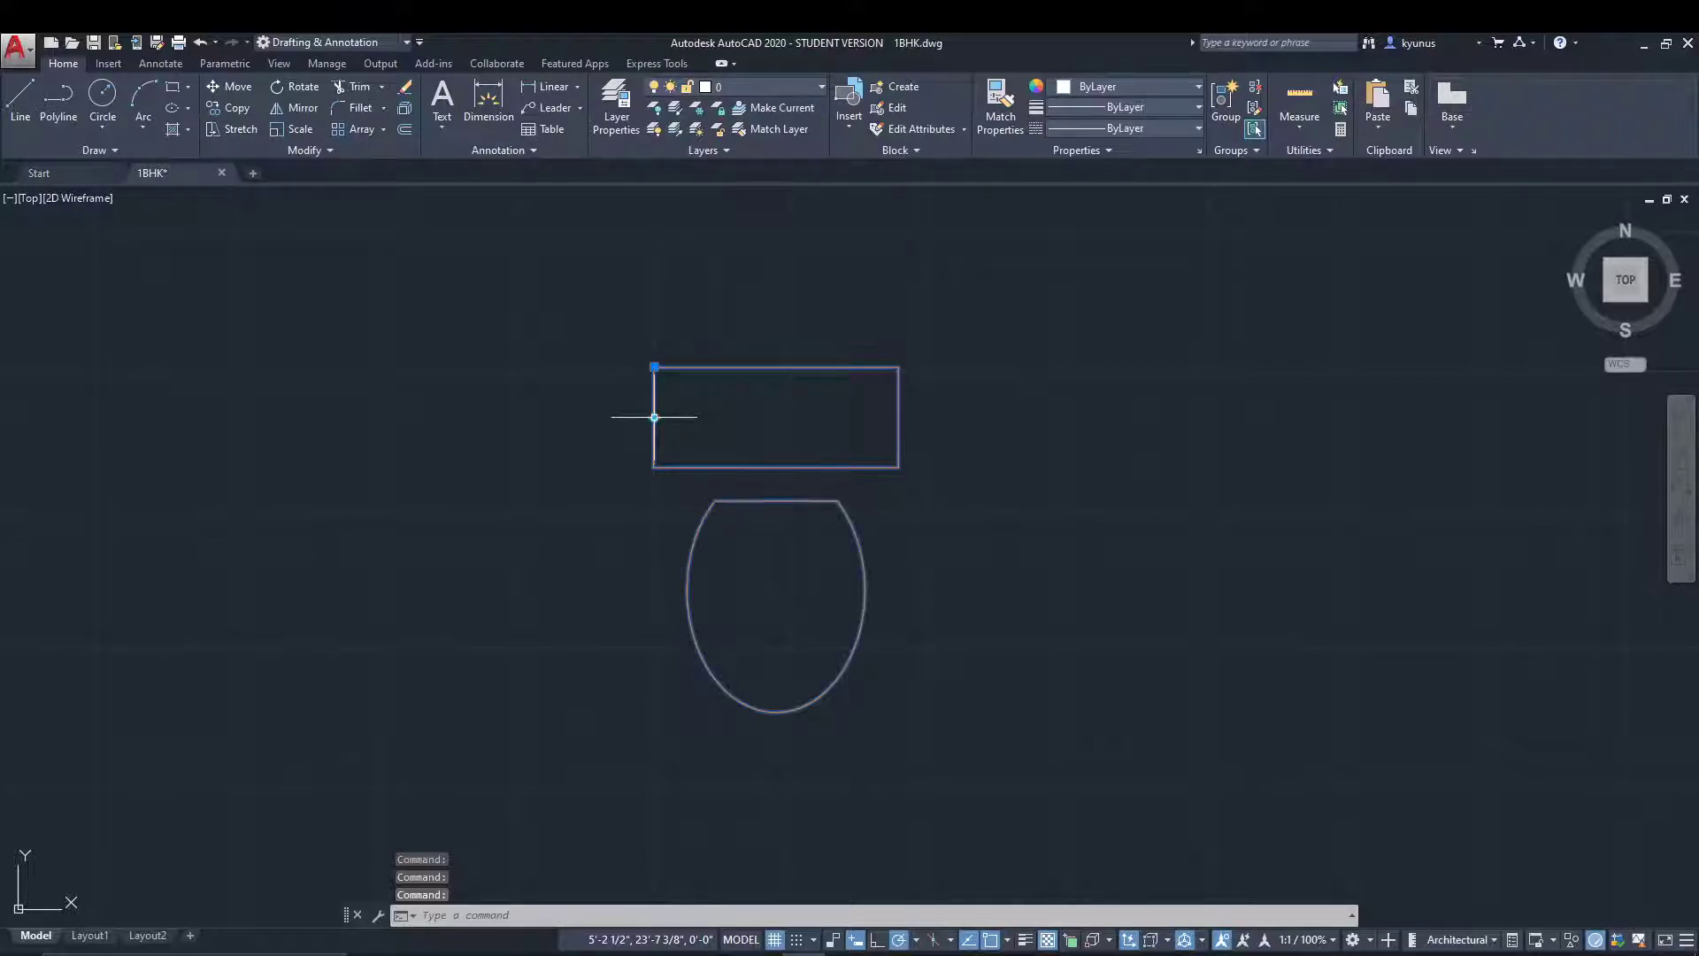
left_click(654, 417)
left_click(654, 417)
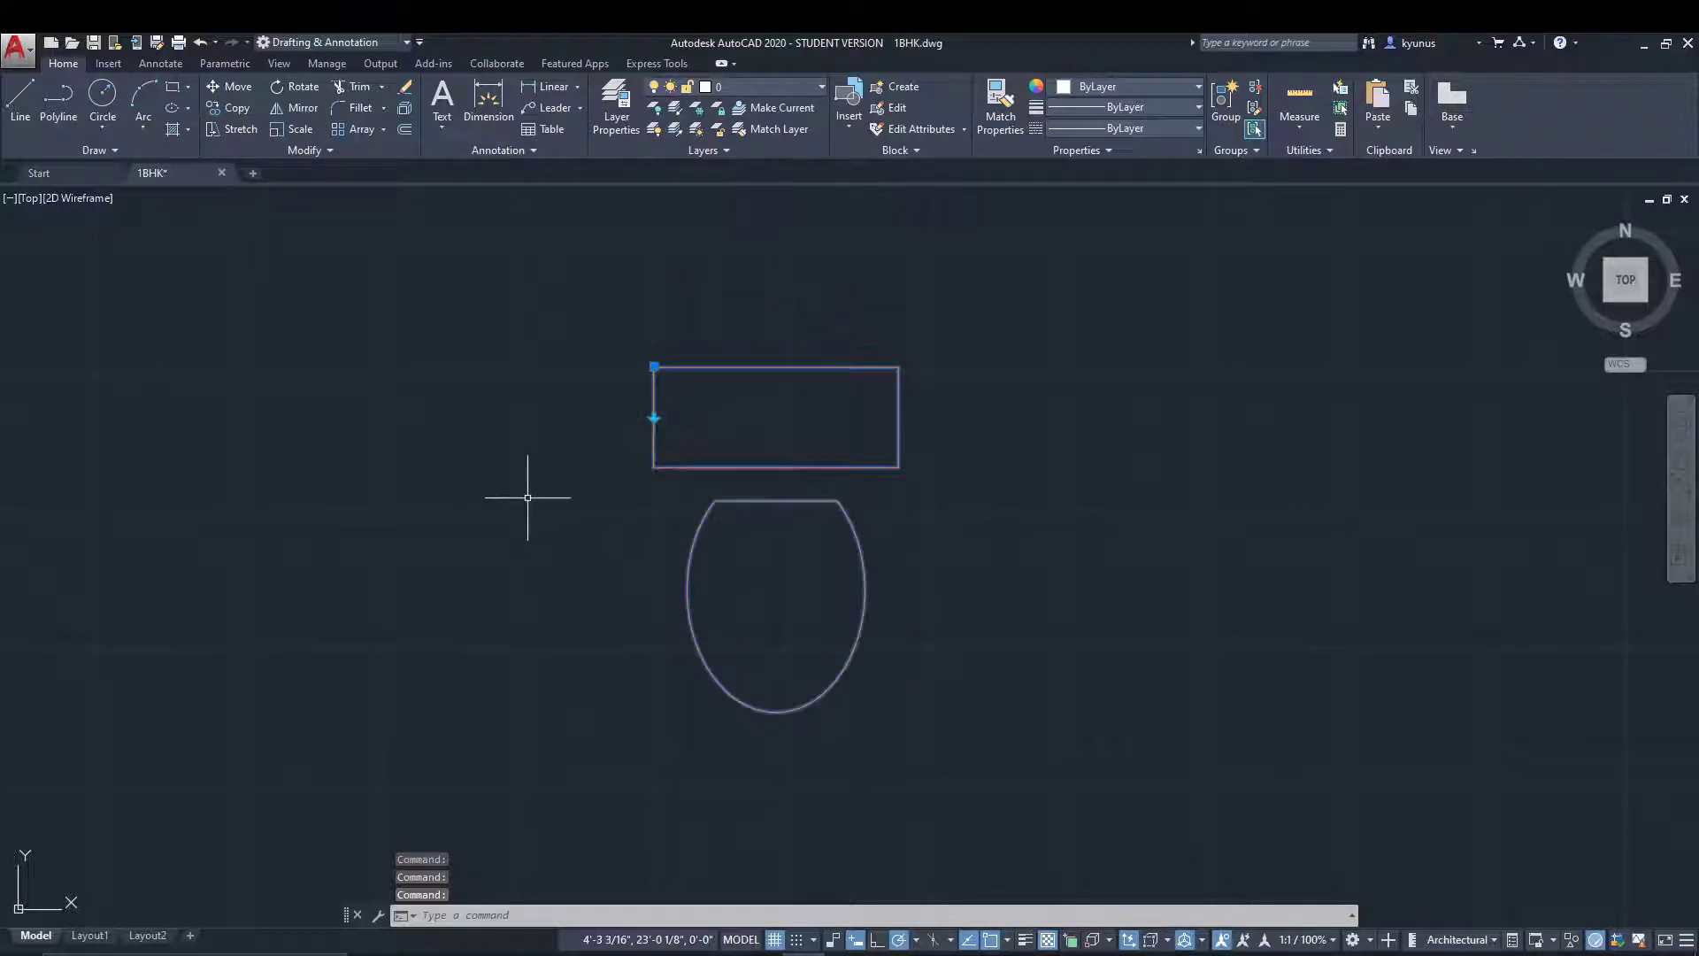